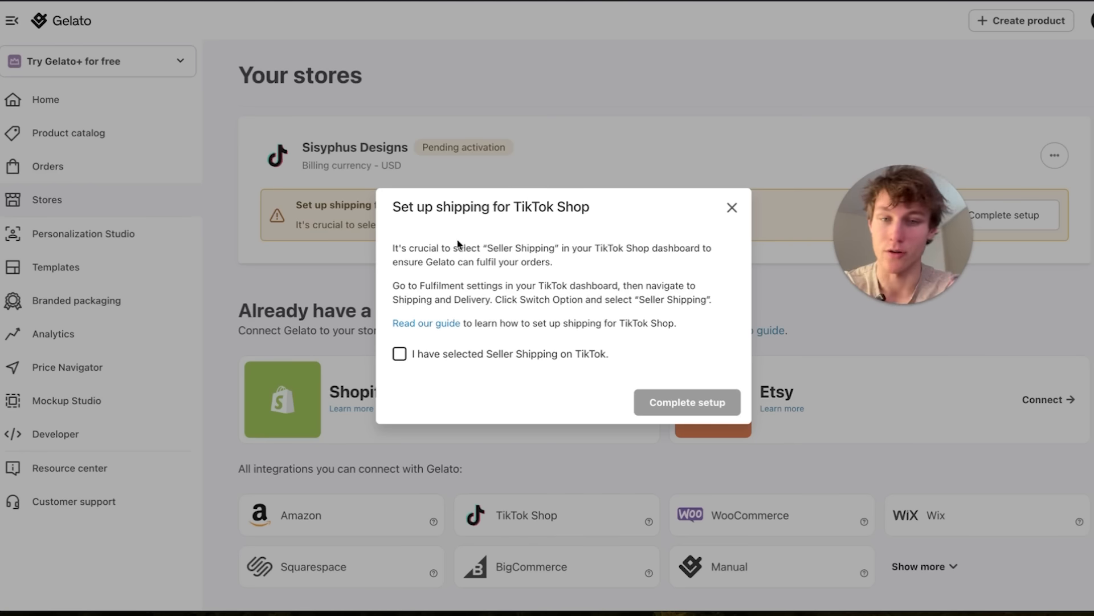
# Confirm that Seller Shipping is selected on TikTok and complete the shipping setup for the TikTok Shop store.
pyautogui.click(400, 356)
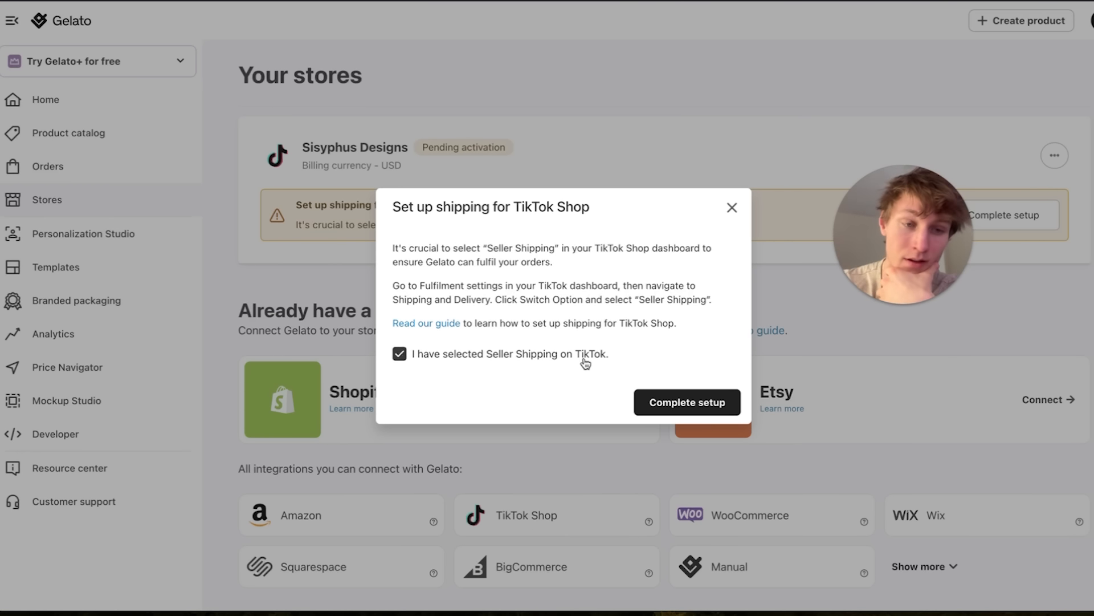
pyautogui.click(673, 396)
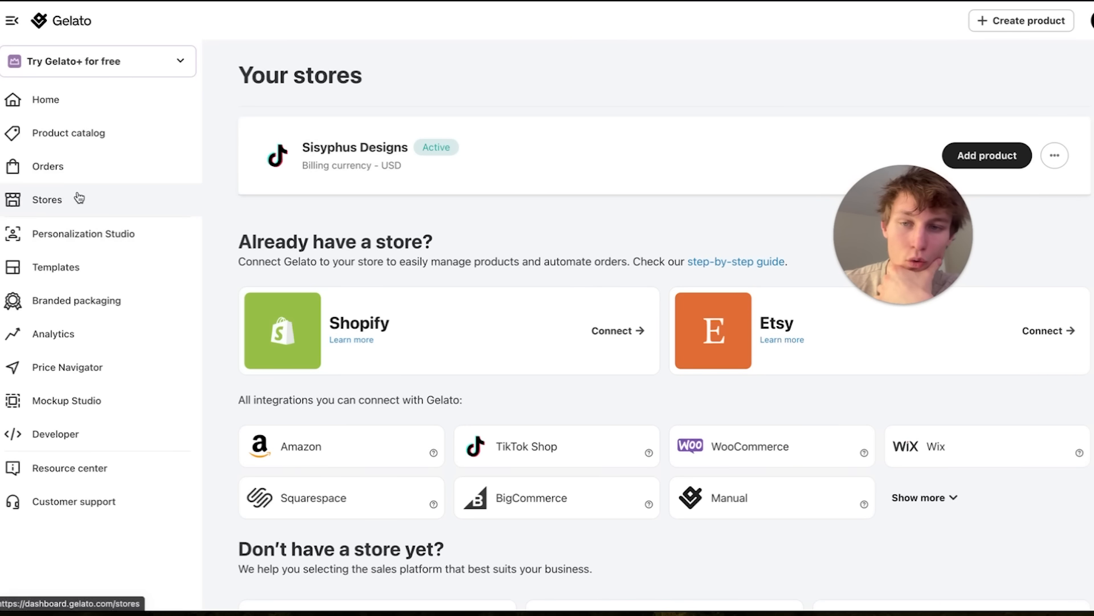
pyautogui.moveTo(236, 74); pyautogui.dragTo(397, 80)
pyautogui.click(398, 80)
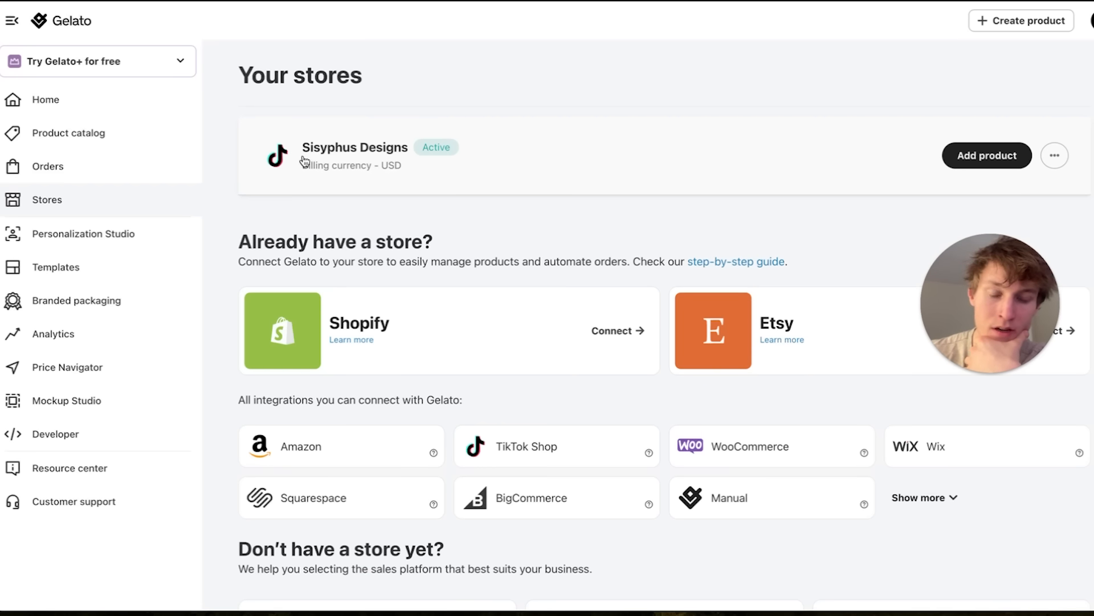
# Expand the list of store integrations and look through all platforms that can be connected.
pyautogui.scroll(-2, 765, 383)
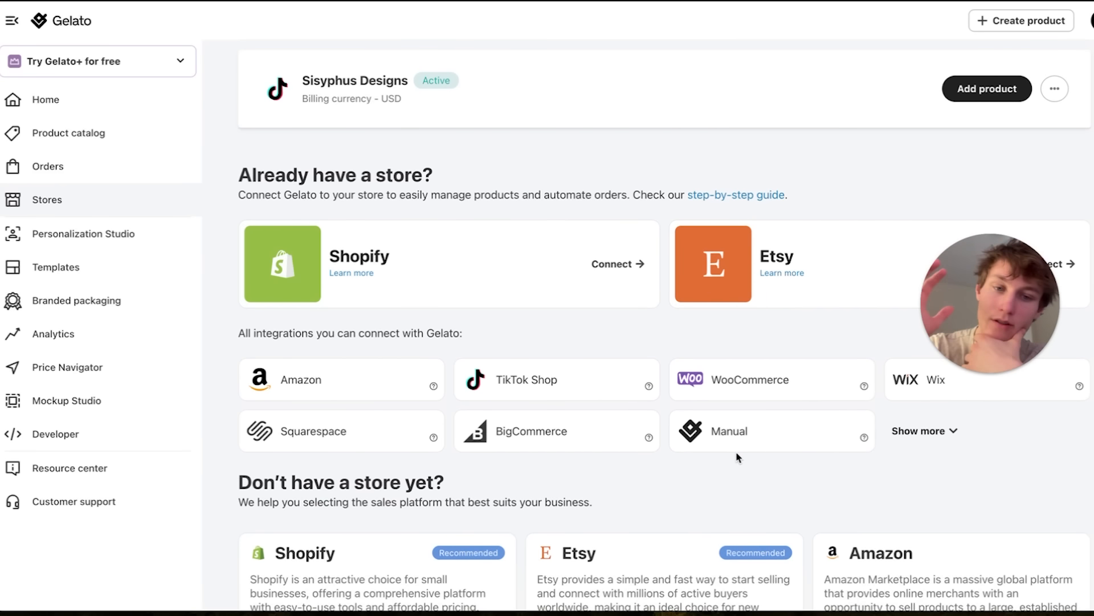
pyautogui.click(905, 430)
pyautogui.scroll(-2, 705, 412)
pyautogui.scroll(-2, 705, 411)
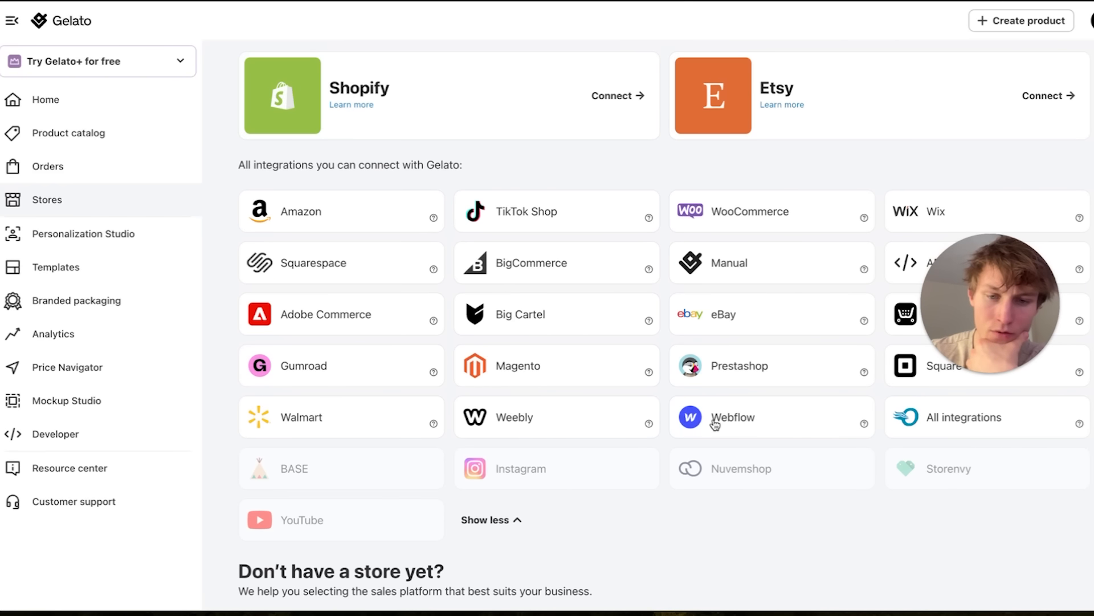
pyautogui.scroll(6, 462, 279)
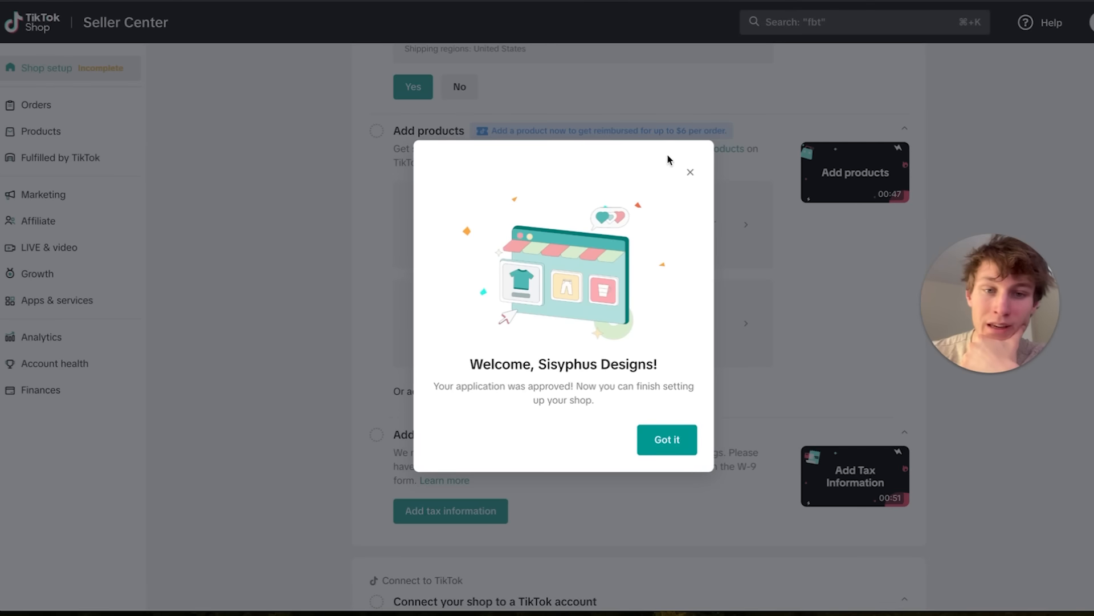
# Dismiss the welcome message in TikTok Seller Center, then start adding a single product to the Sisyphus Designs store in Gelato.
pyautogui.click(690, 172)
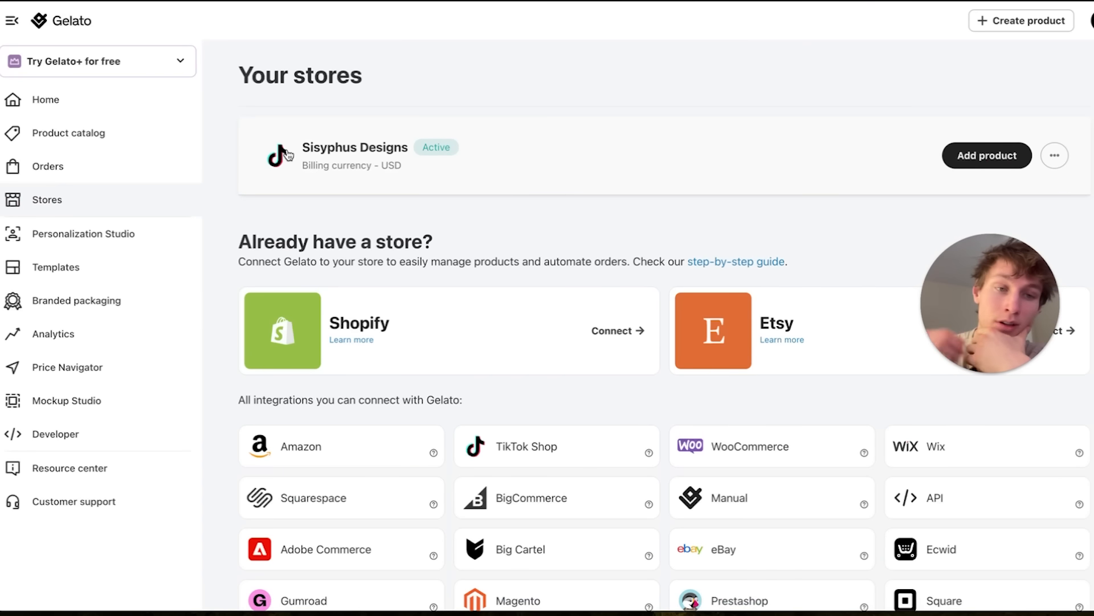
pyautogui.click(987, 157)
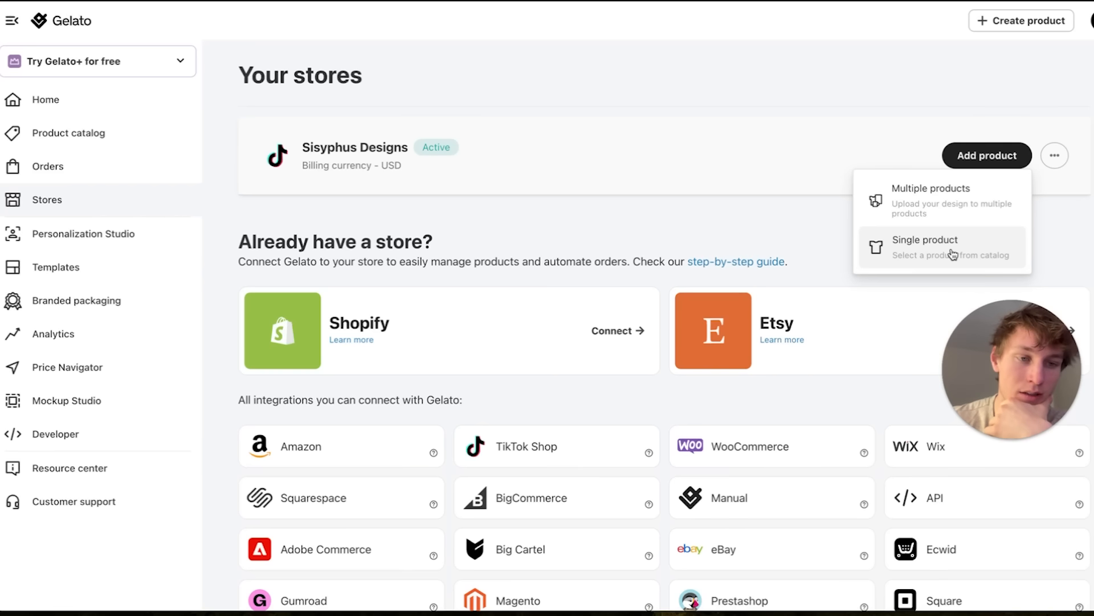
pyautogui.click(904, 257)
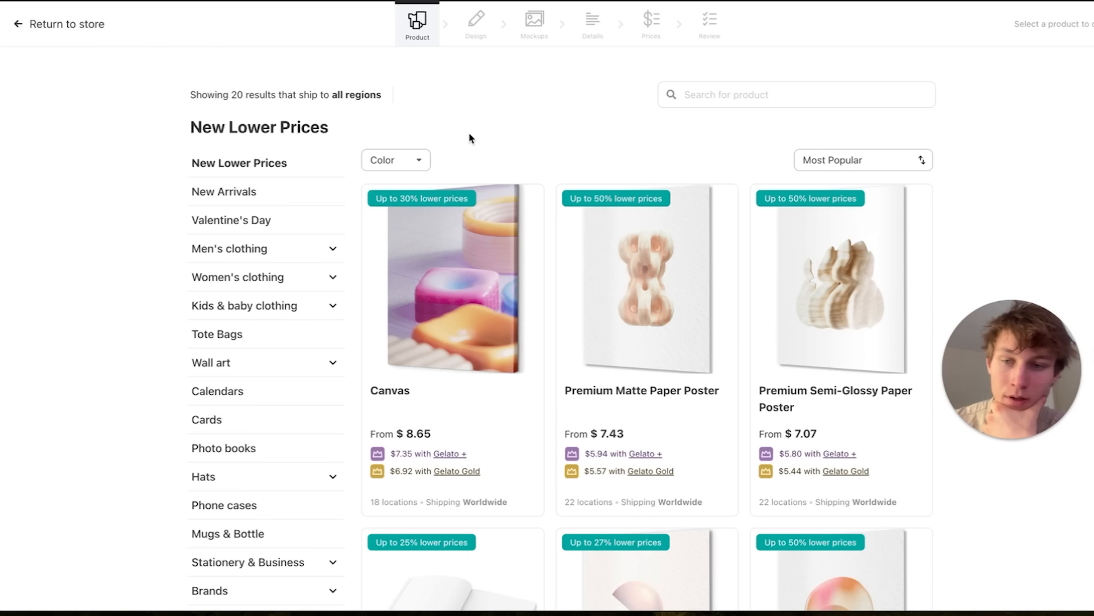
# Browse the Brands and Stationery & Business categories of the product catalog to see which products are offered.
pyautogui.scroll(-2, 430, 272)
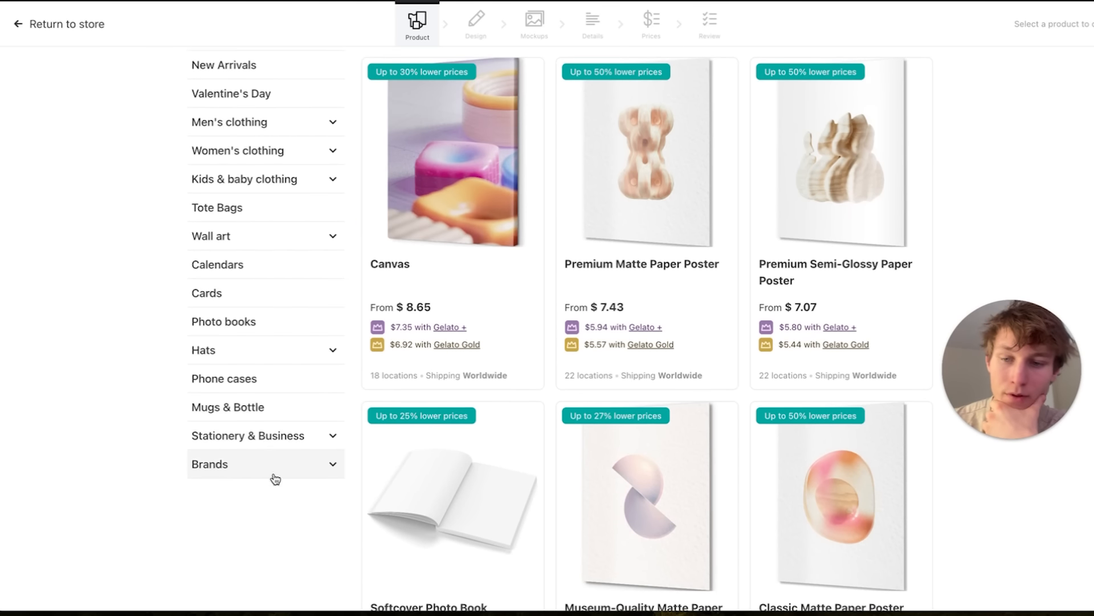
pyautogui.click(295, 475)
pyautogui.scroll(-2, 268, 501)
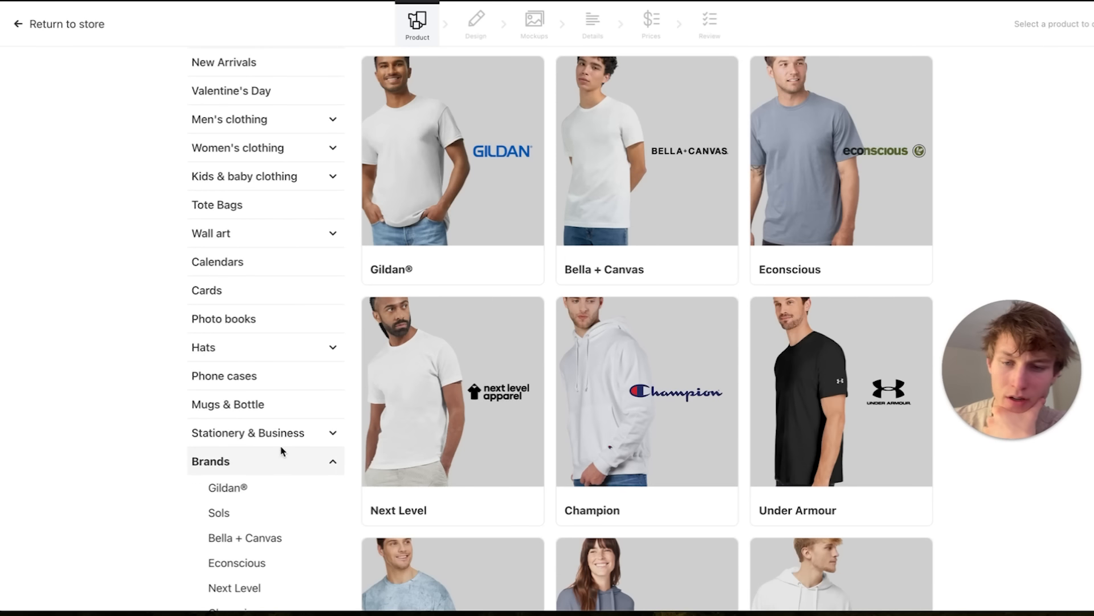
pyautogui.click(319, 434)
pyautogui.scroll(-3, 267, 462)
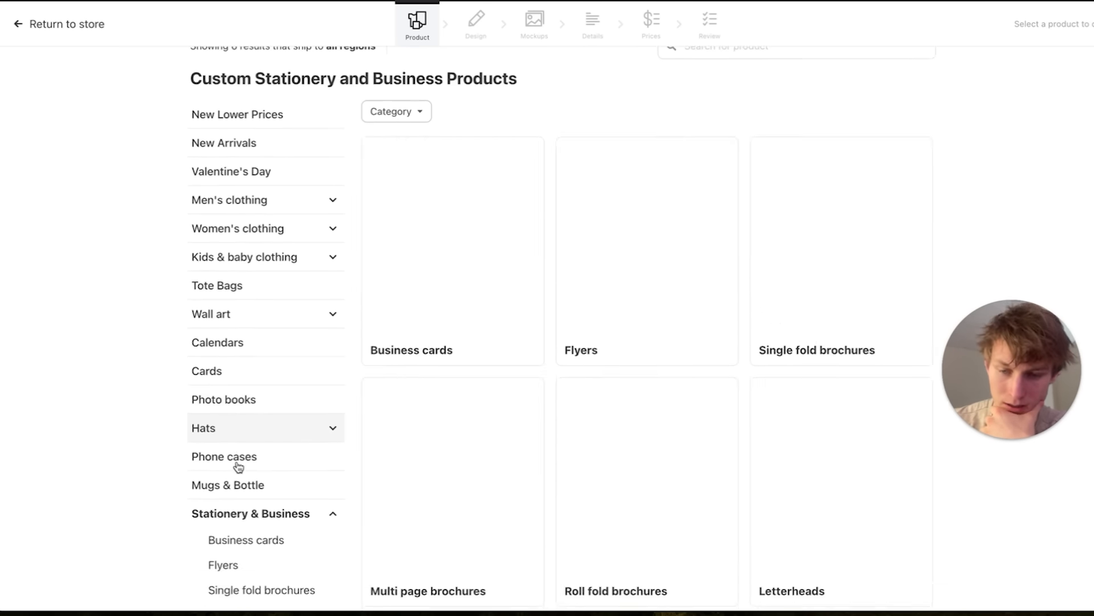
pyautogui.scroll(-2, 238, 466)
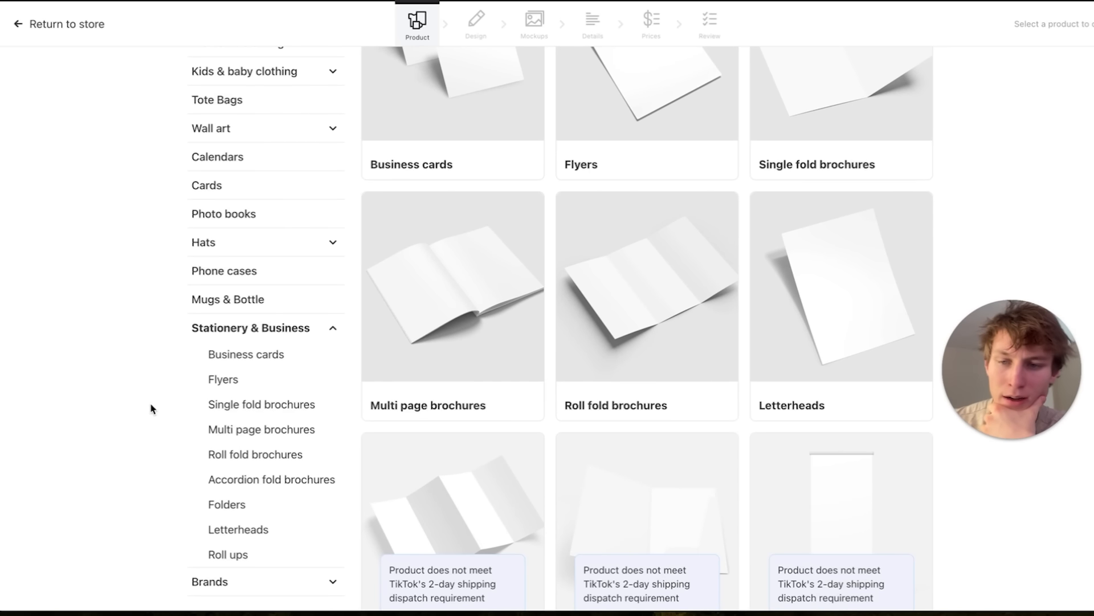
pyautogui.scroll(1, 153, 406)
pyautogui.scroll(2, 234, 357)
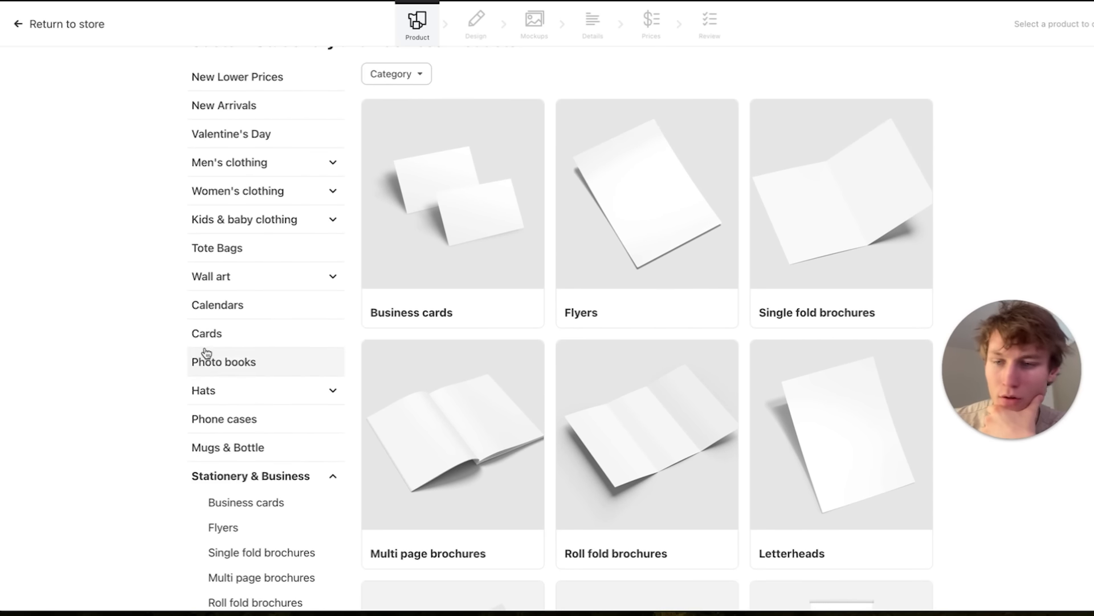
pyautogui.scroll(1, 251, 348)
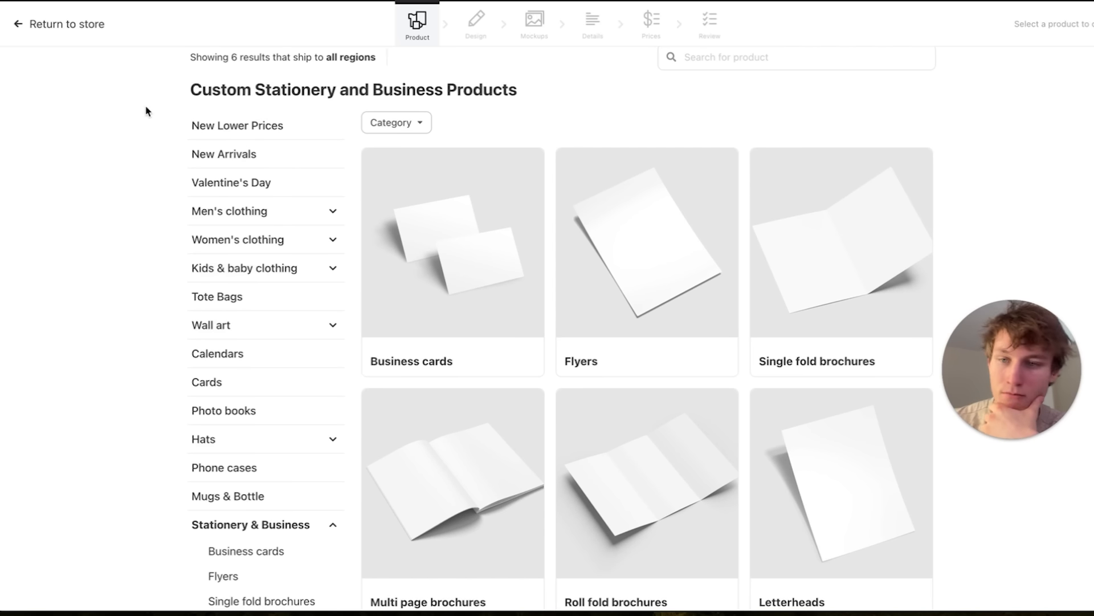
# Open the Wall art category and look through its product types.
pyautogui.click(289, 330)
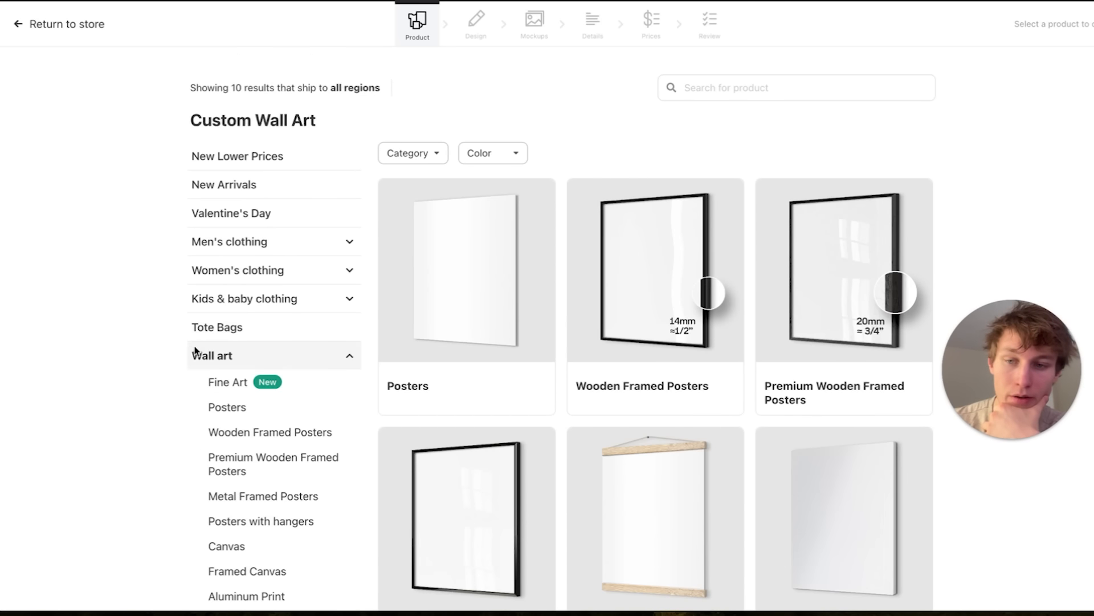
pyautogui.scroll(-2, 488, 273)
pyautogui.scroll(-5, 1027, 190)
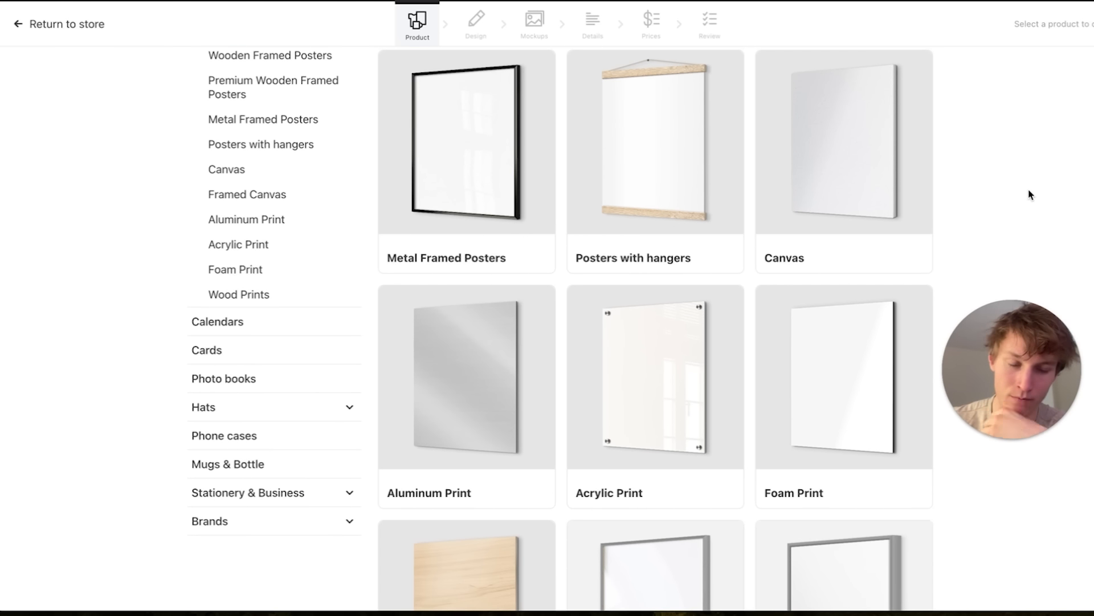
pyautogui.scroll(-3, 936, 183)
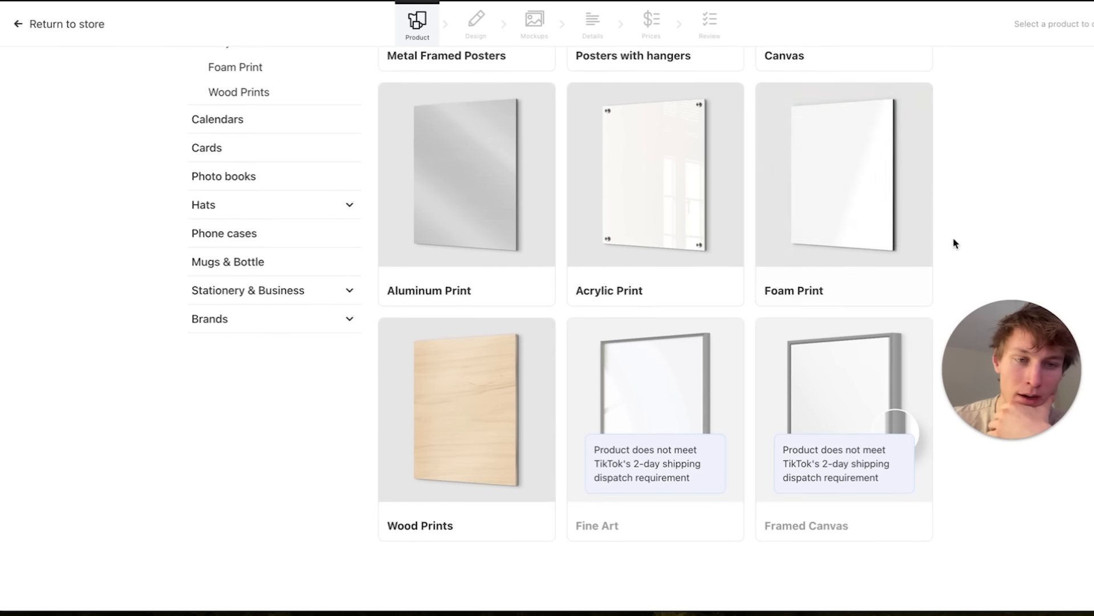
pyautogui.scroll(1, 986, 227)
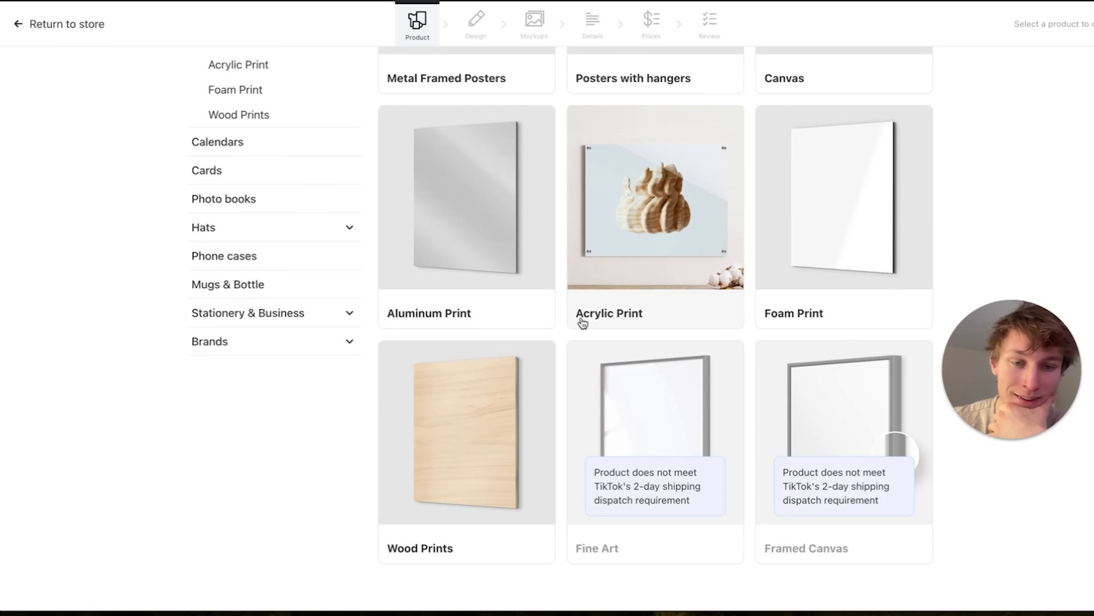
pyautogui.scroll(7, 620, 323)
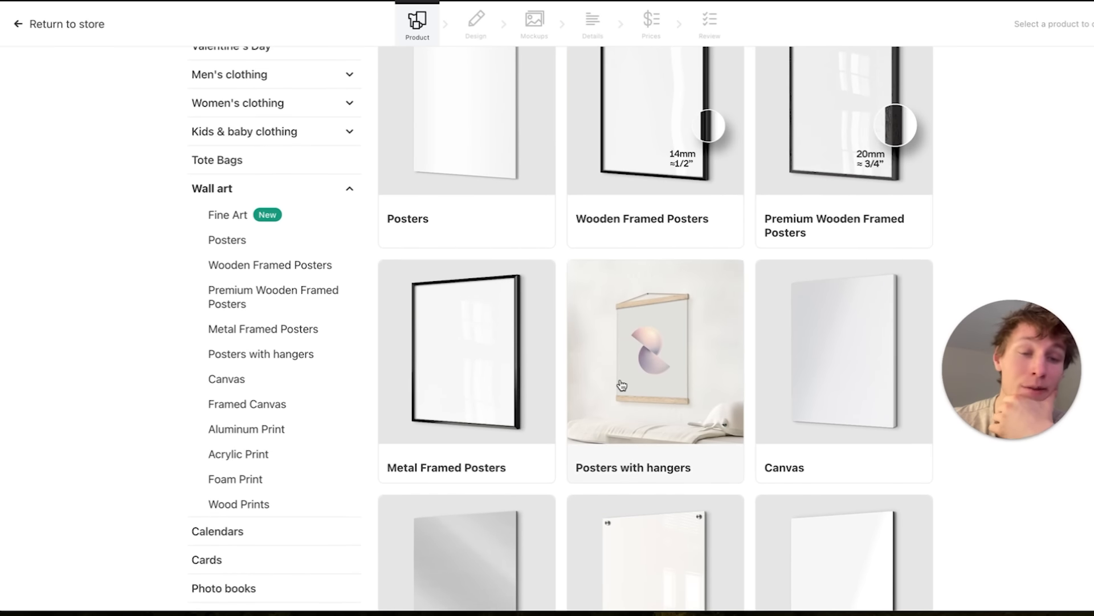
pyautogui.scroll(2, 622, 385)
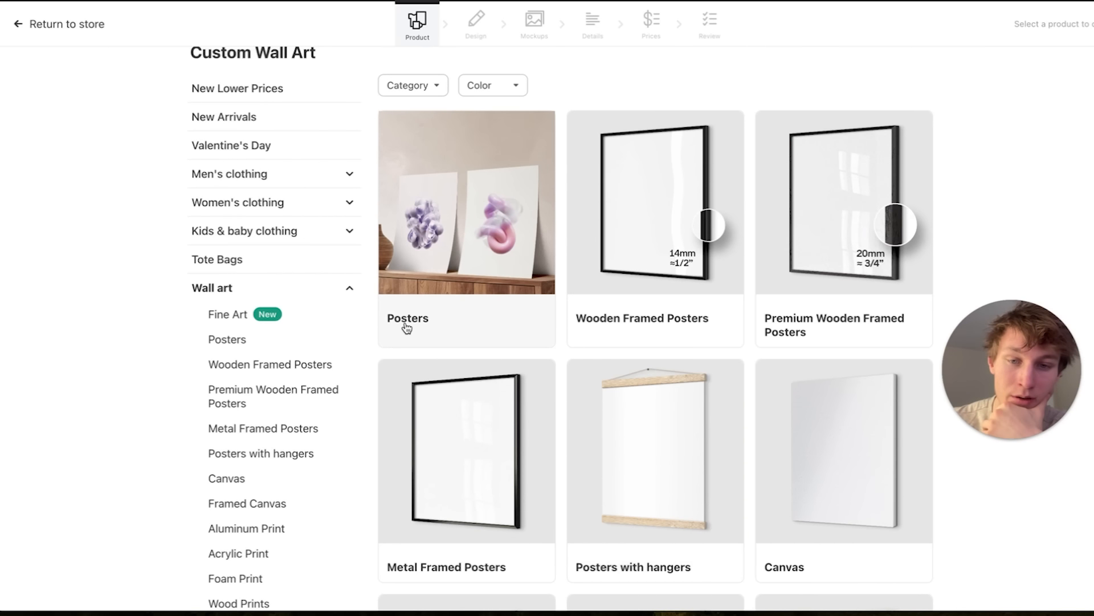
# Open the Posters category and choose the Premium Matte Paper Poster as the product.
pyautogui.click(445, 221)
pyautogui.scroll(-2, 560, 351)
pyautogui.scroll(2, 562, 352)
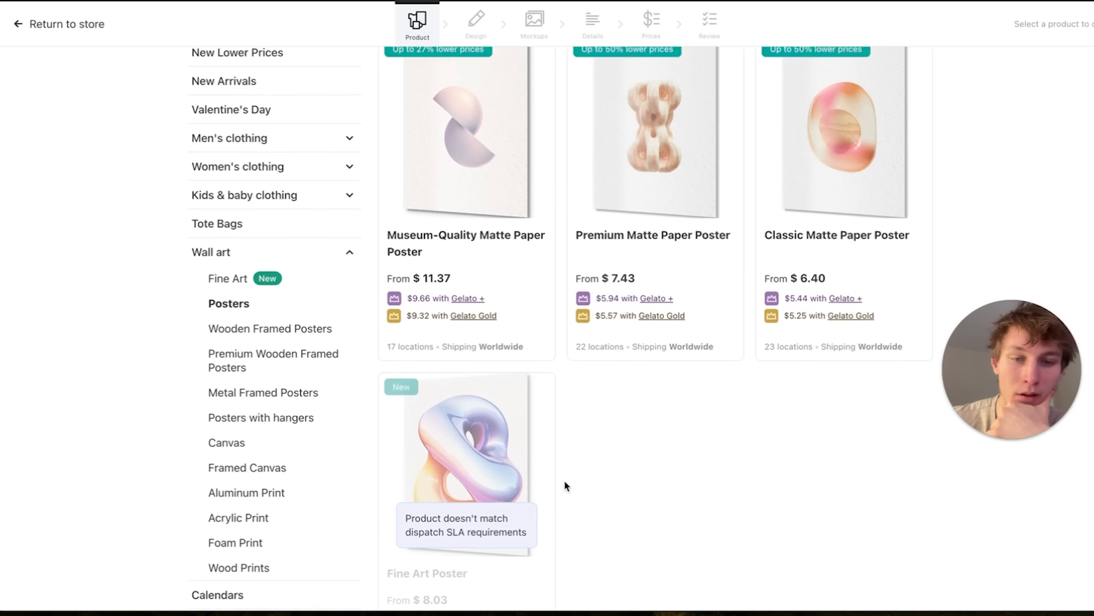
pyautogui.scroll(1, 721, 363)
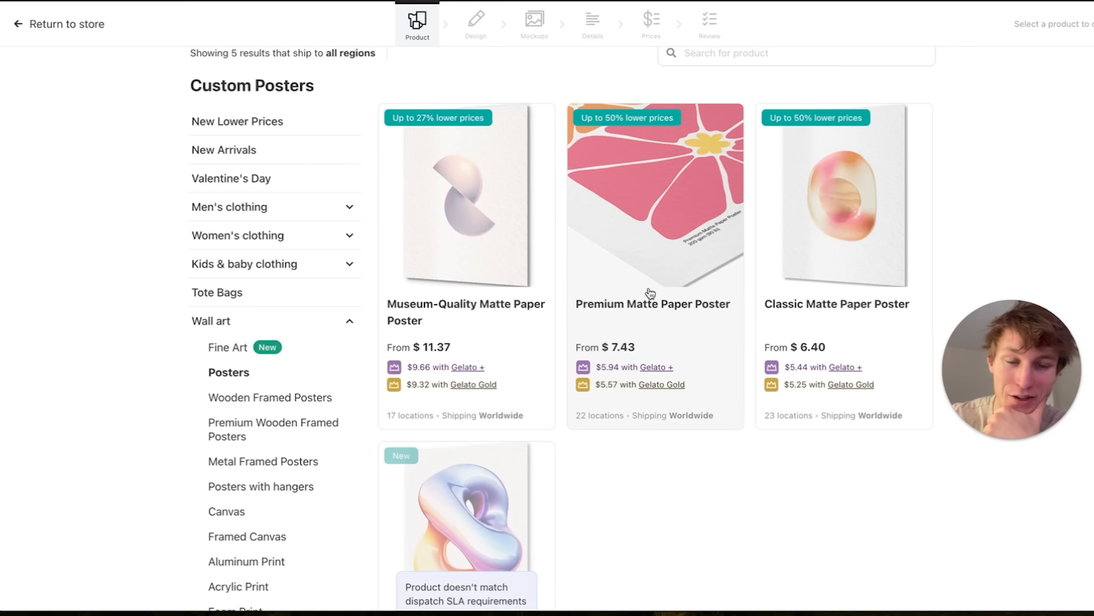
pyautogui.click(639, 311)
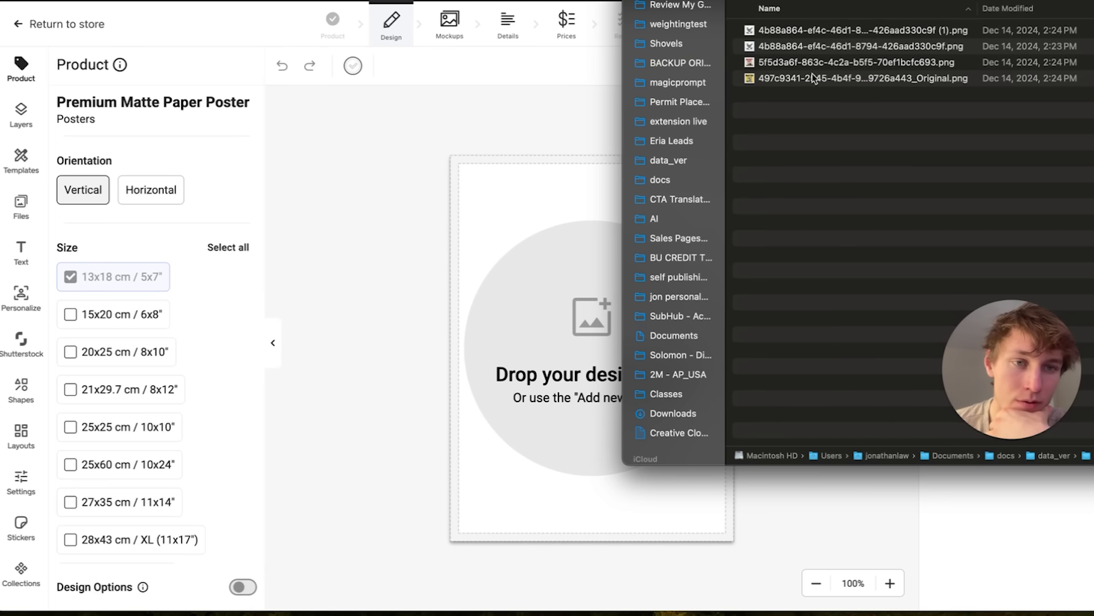
# Preview the PNG designs in the Designs - Gelato folder in Finder to compare the available artwork.
pyautogui.rightClick(814, 78)
pyautogui.click(580, 220)
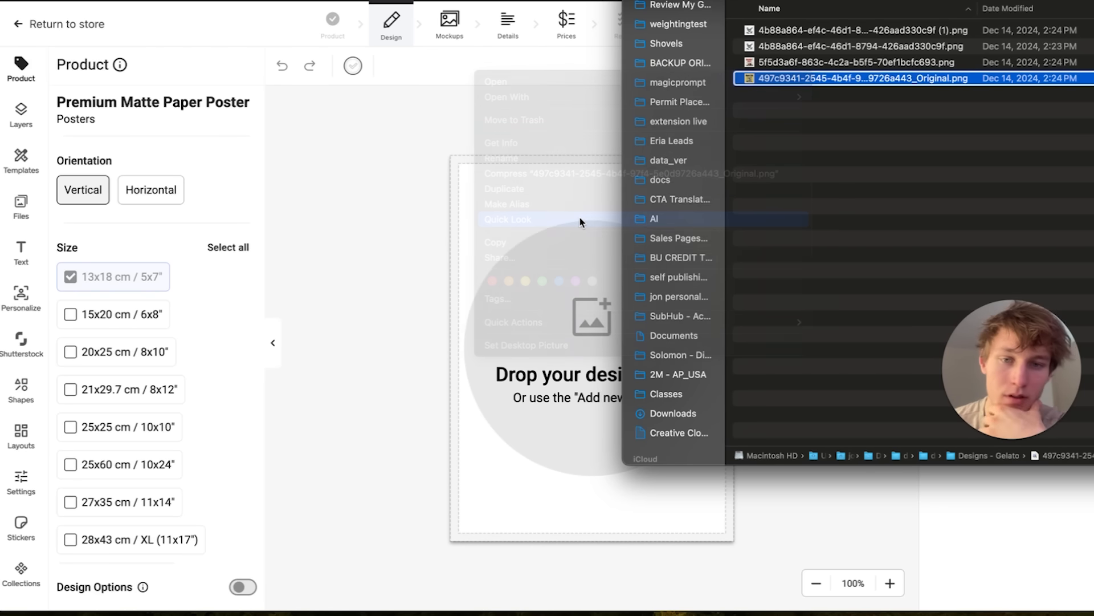
pyautogui.press('Up')
pyautogui.press('Up')
pyautogui.press('Up')
pyautogui.press('Down')
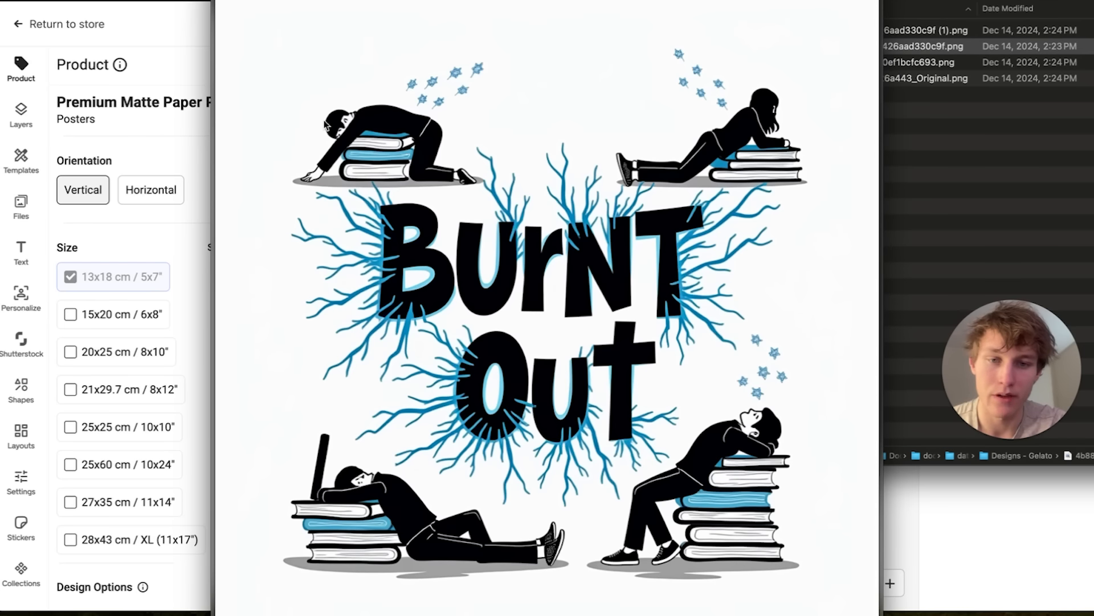
pyautogui.press('Down')
pyautogui.press('space')
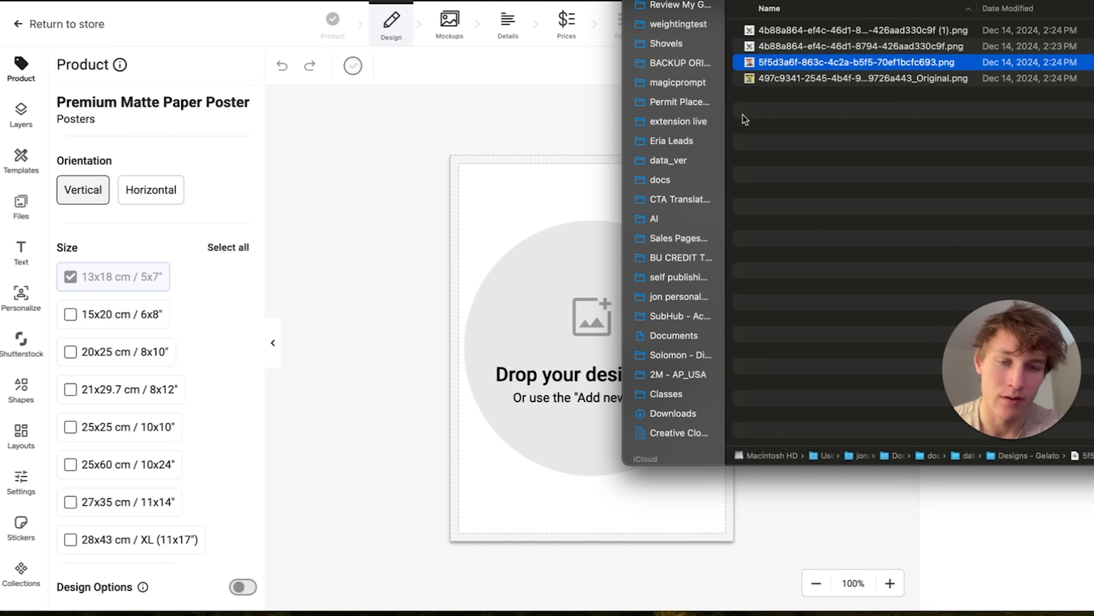
# Place 5f5d3a6f-863c-4c2a-b5f5-70ef1bcfc693.png on the vertical poster and enlarge it to about 134 by 182 to fill the print area.
pyautogui.moveTo(848, 62); pyautogui.dragTo(440, 387)
pyautogui.moveTo(546, 329); pyautogui.dragTo(589, 262)
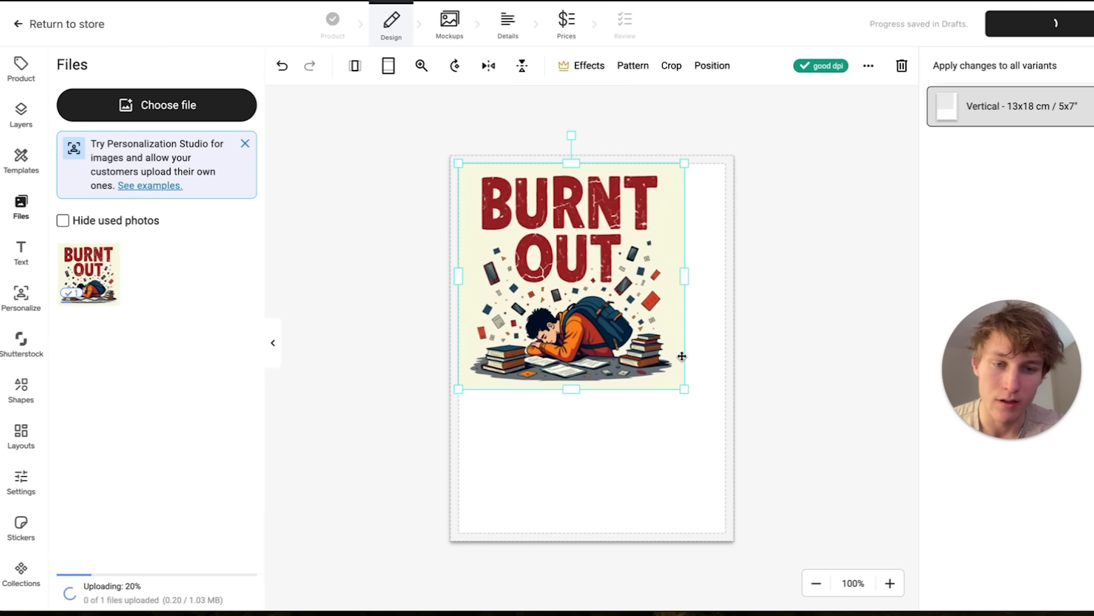
pyautogui.moveTo(684, 387); pyautogui.dragTo(722, 450)
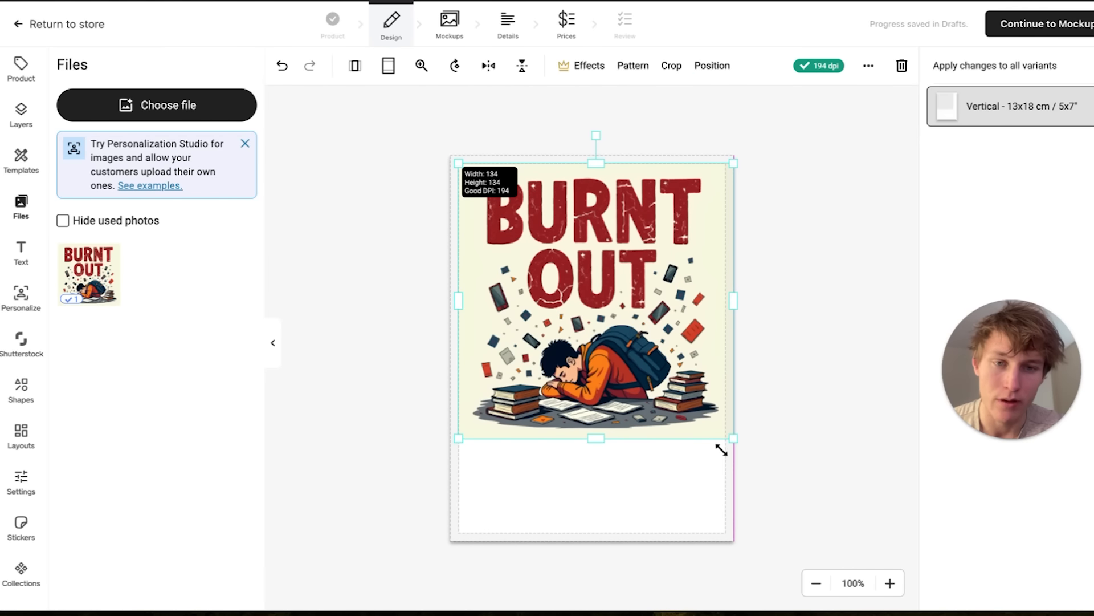
pyautogui.moveTo(595, 439); pyautogui.dragTo(602, 539)
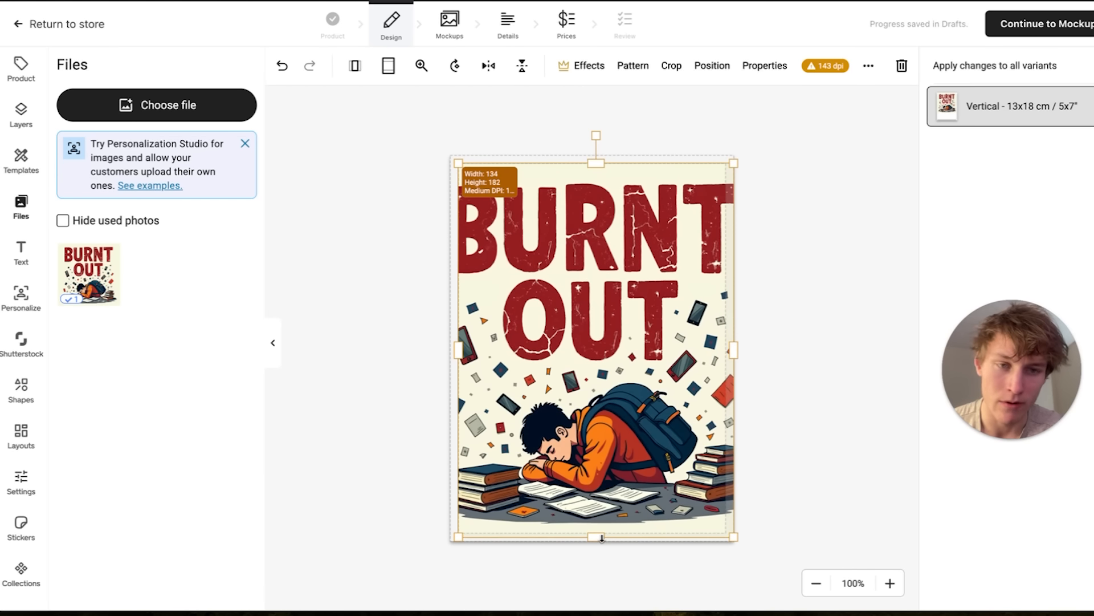
# Try shrinking, widening and repositioning the Burnt Out image on the poster to improve its fit.
pyautogui.moveTo(682, 405)
pyautogui.mouseDown()
pyautogui.moveTo(737, 396)
pyautogui.moveTo(688, 401)
pyautogui.mouseUp()
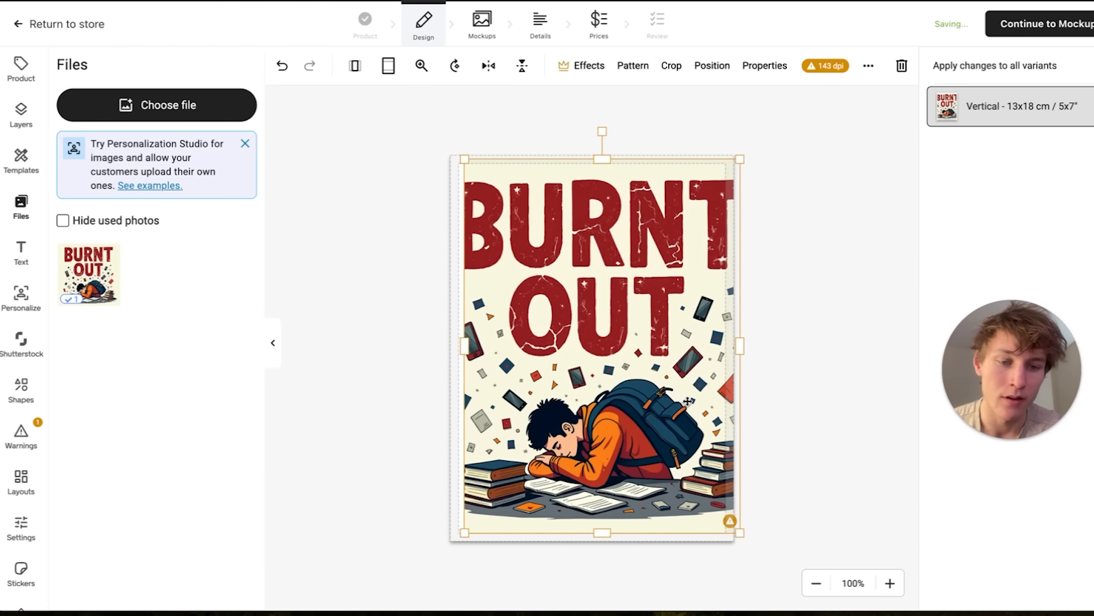
pyautogui.moveTo(741, 534); pyautogui.dragTo(636, 392)
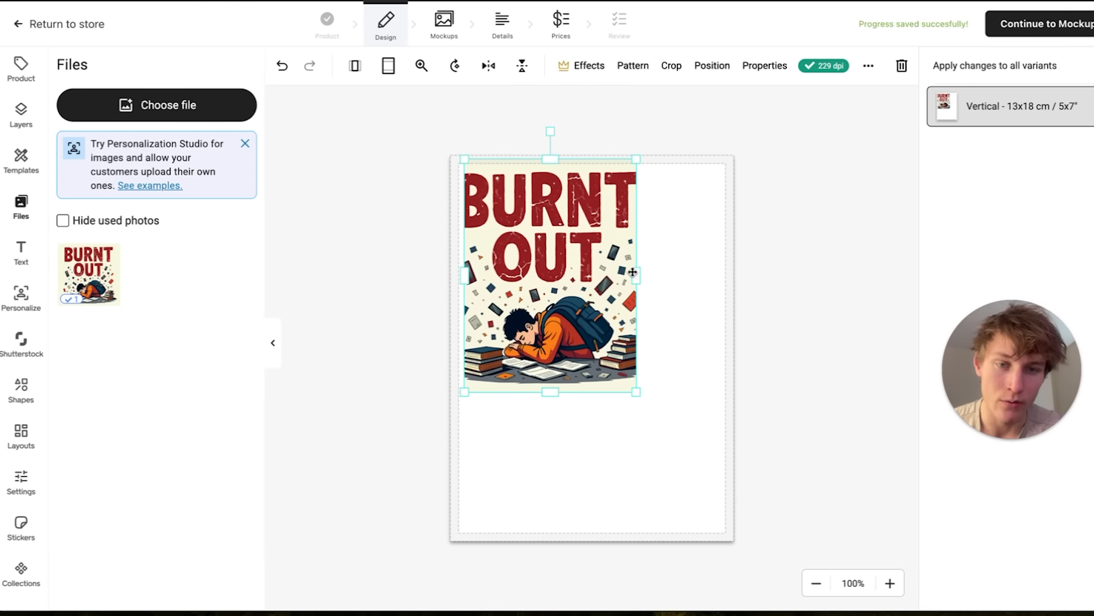
pyautogui.moveTo(636, 275); pyautogui.dragTo(729, 277)
pyautogui.moveTo(592, 220)
pyautogui.mouseDown()
pyautogui.moveTo(595, 264)
pyautogui.moveTo(595, 236)
pyautogui.mouseUp()
pyautogui.moveTo(466, 171); pyautogui.dragTo(498, 201)
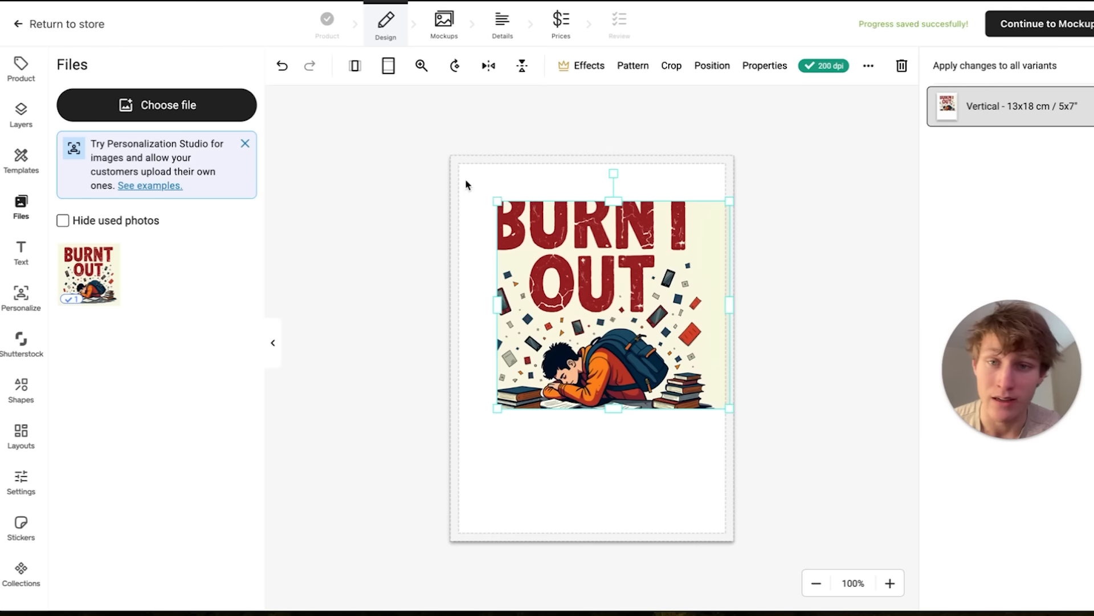
pyautogui.click(466, 181)
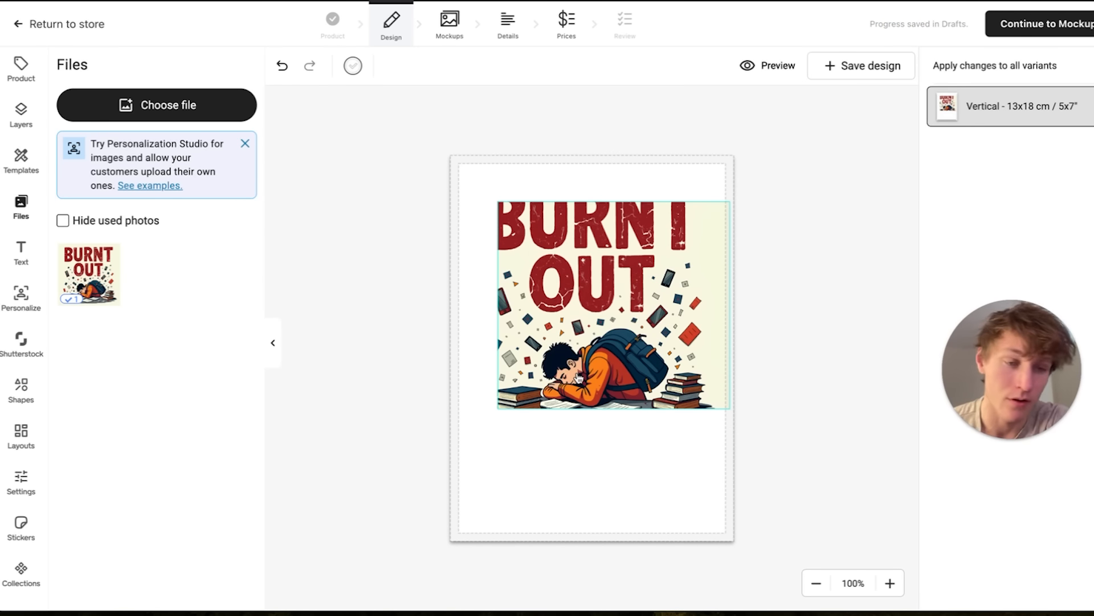
pyautogui.click(596, 316)
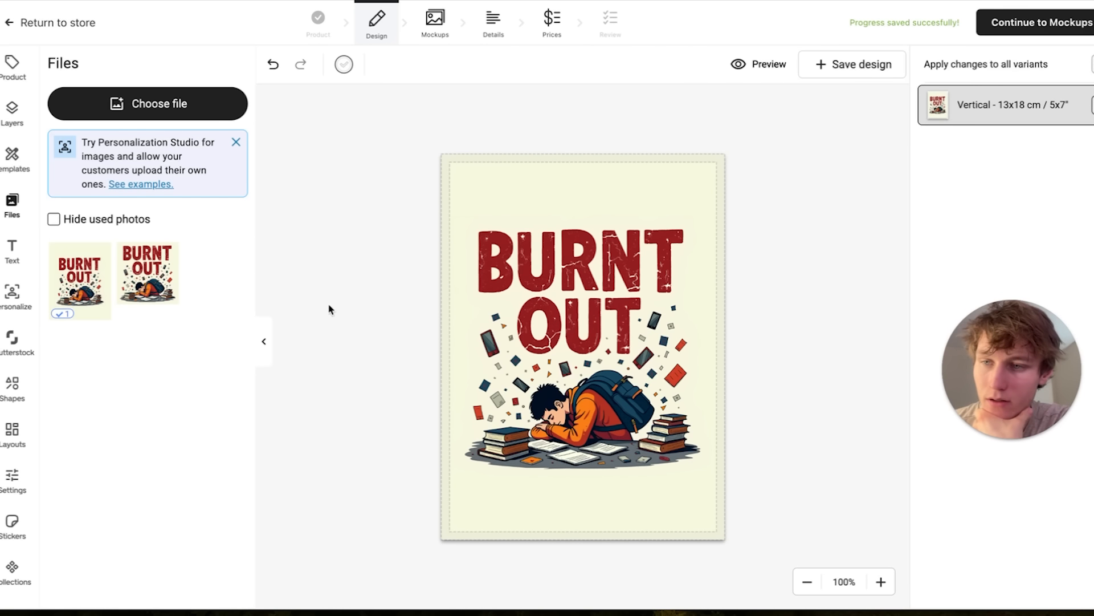
# Browse the templates, text, shapes and layouts offered for the poster design.
pyautogui.click(8, 171)
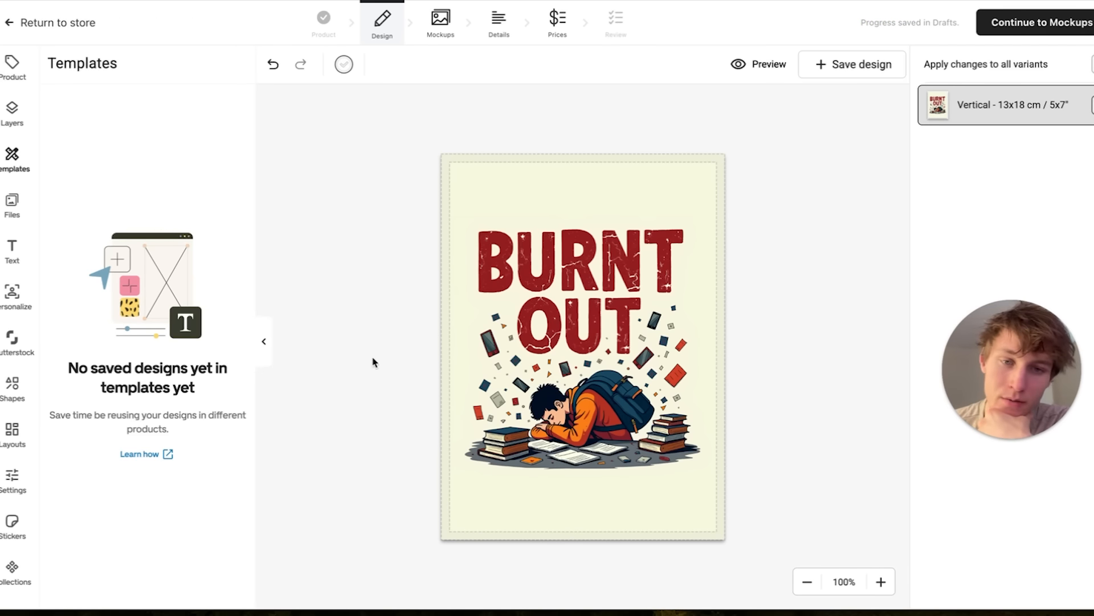
pyautogui.click(11, 251)
pyautogui.click(8, 383)
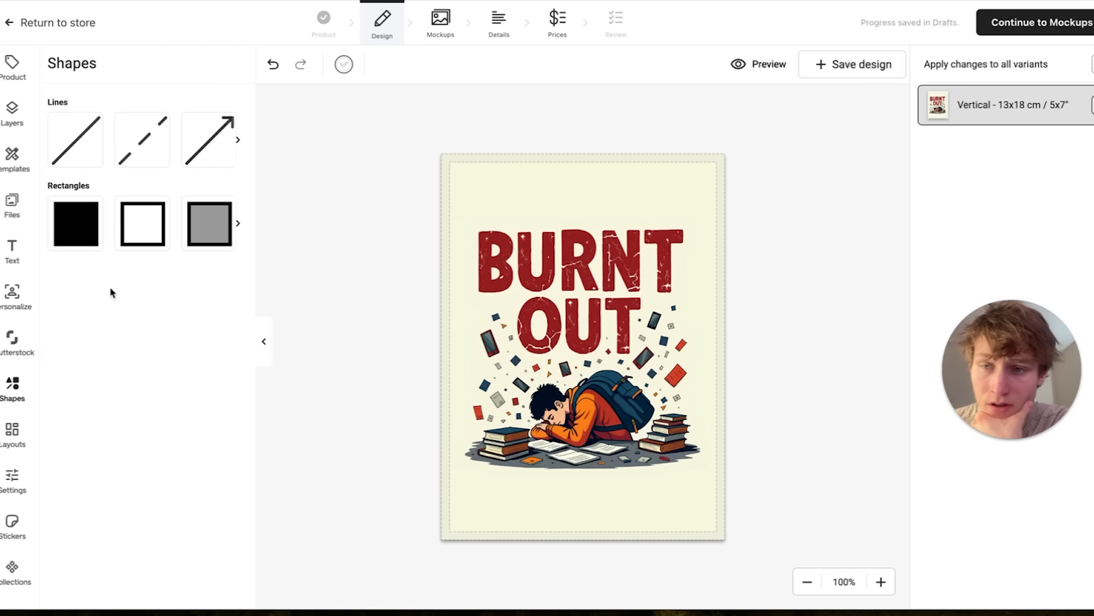
pyautogui.click(13, 434)
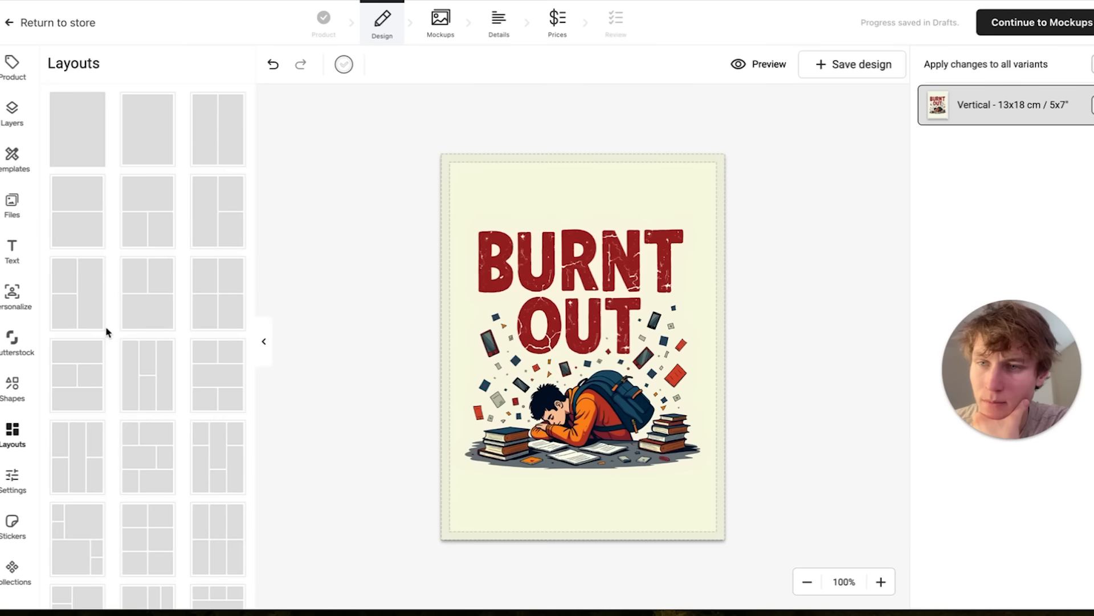
pyautogui.scroll(-8, 210, 184)
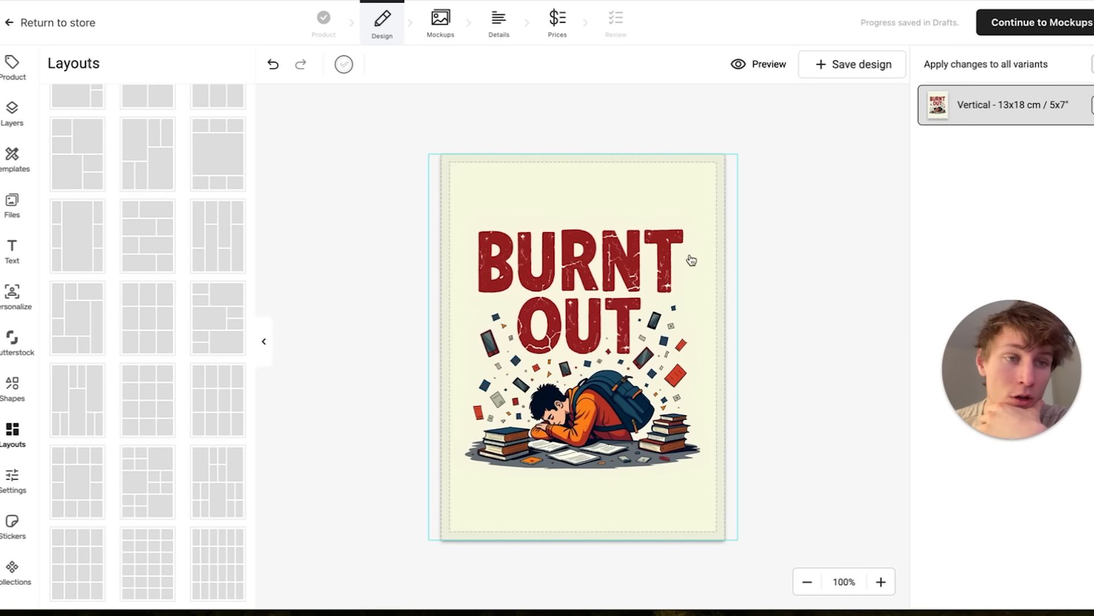
# Continue to the mockups stage and expand the full list of poster mockups to browse the leaning and wall scenes.
pyautogui.click(1010, 26)
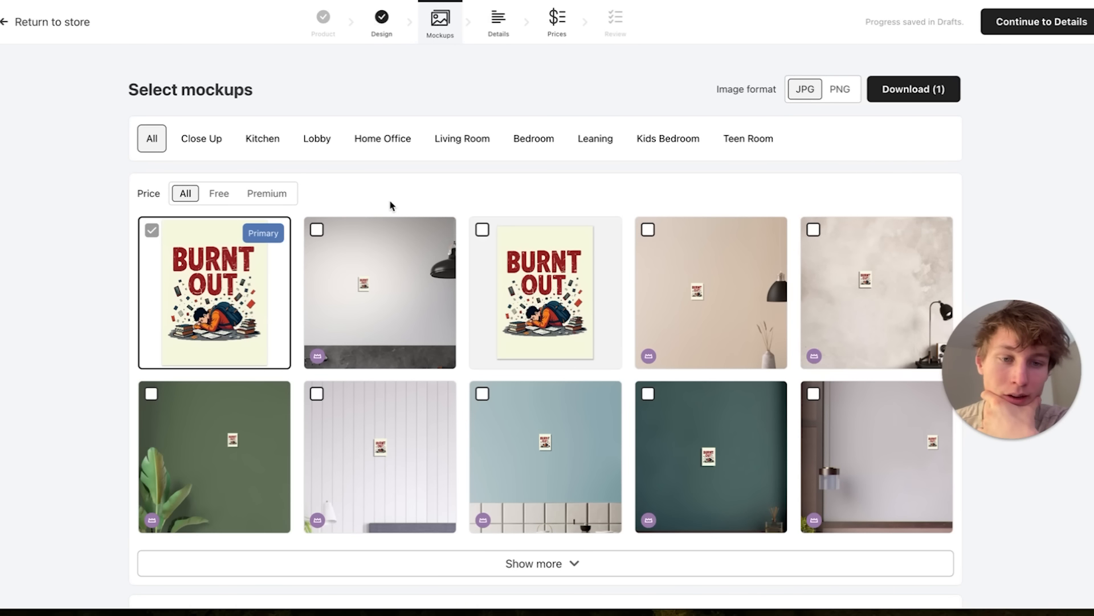
pyautogui.scroll(-5, 391, 205)
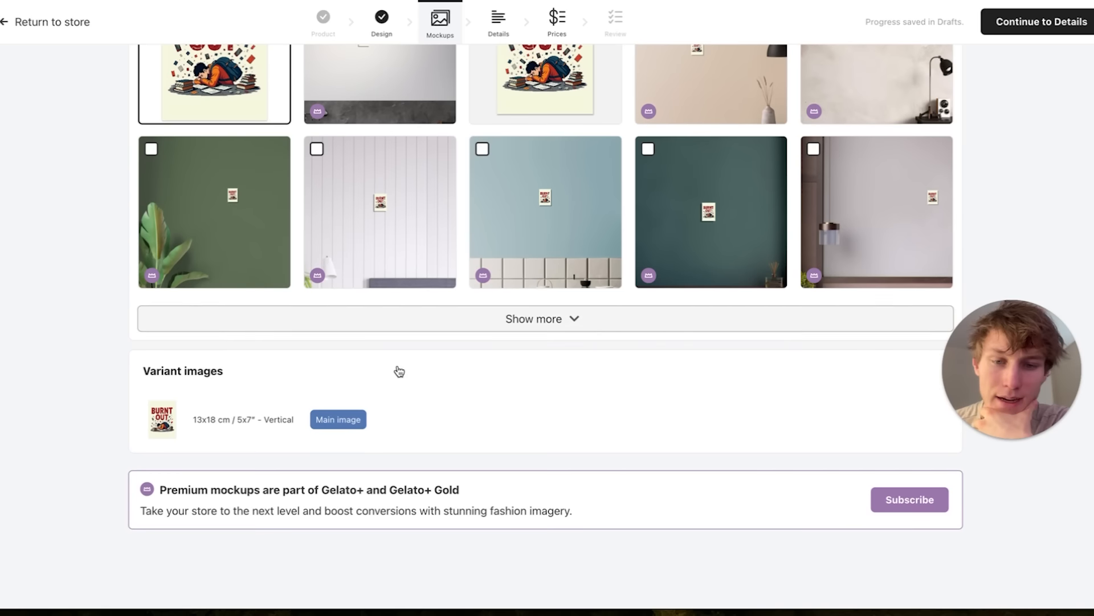
pyautogui.click(511, 318)
pyautogui.scroll(-5, 415, 254)
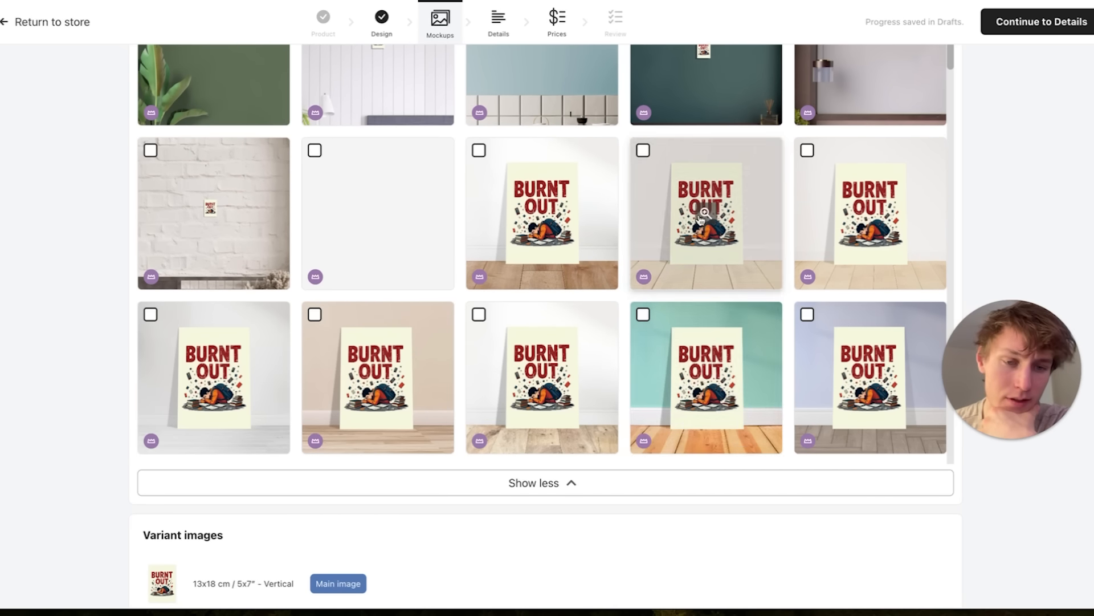
pyautogui.scroll(-3, 701, 219)
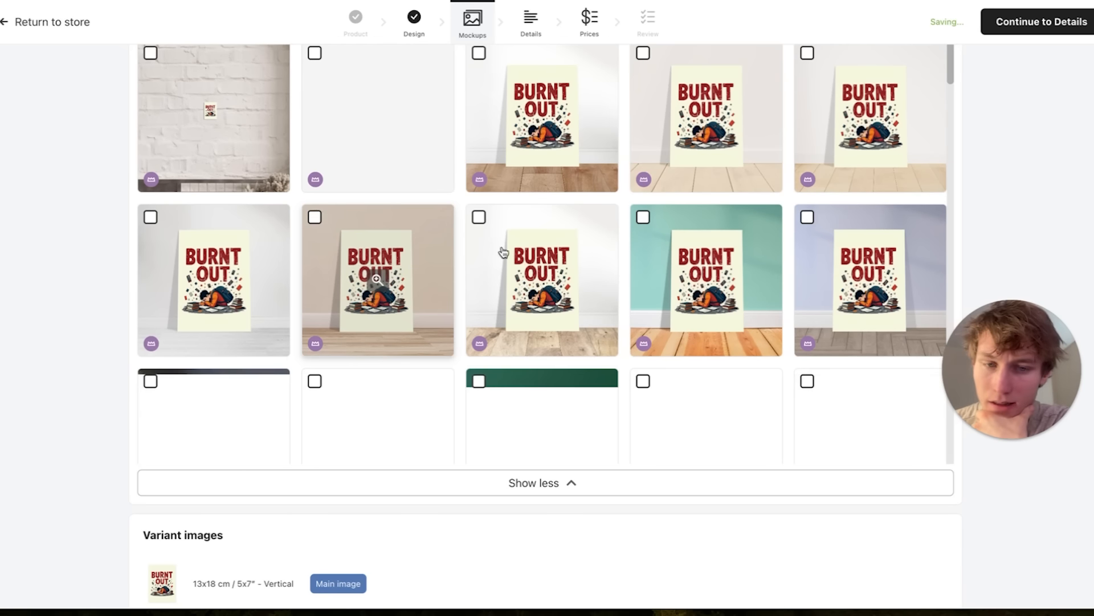
pyautogui.scroll(-1, 627, 199)
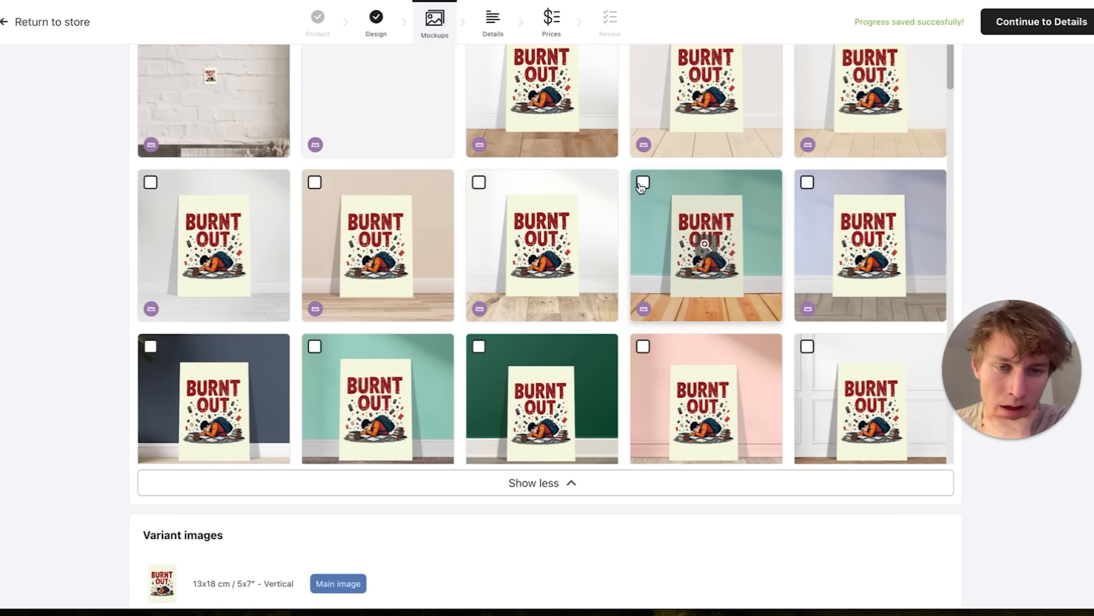
# Try to select the premium mockup with the teal wall and orange wooden floor, and dismiss the Gelato+ trial offer.
pyautogui.click(642, 184)
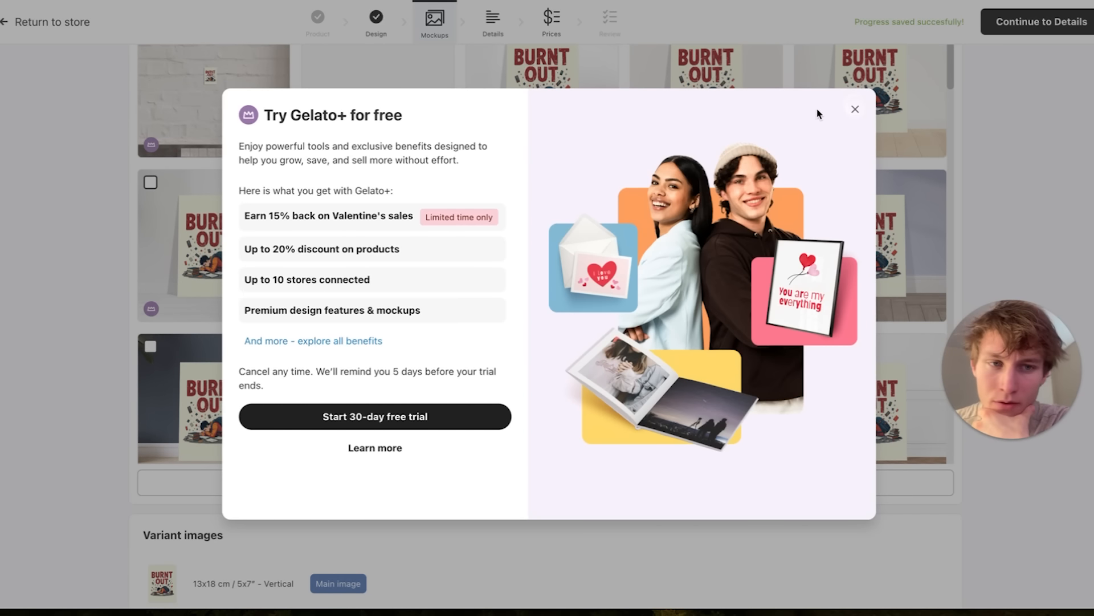
pyautogui.click(855, 108)
pyautogui.click(643, 309)
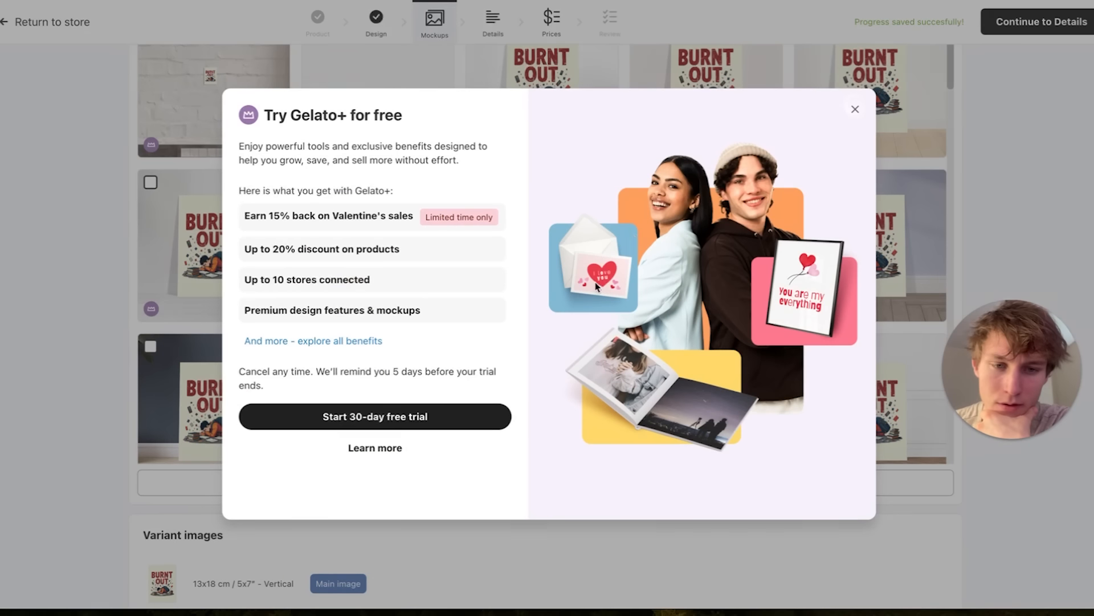
pyautogui.moveTo(284, 114); pyautogui.dragTo(415, 122)
pyautogui.click(383, 117)
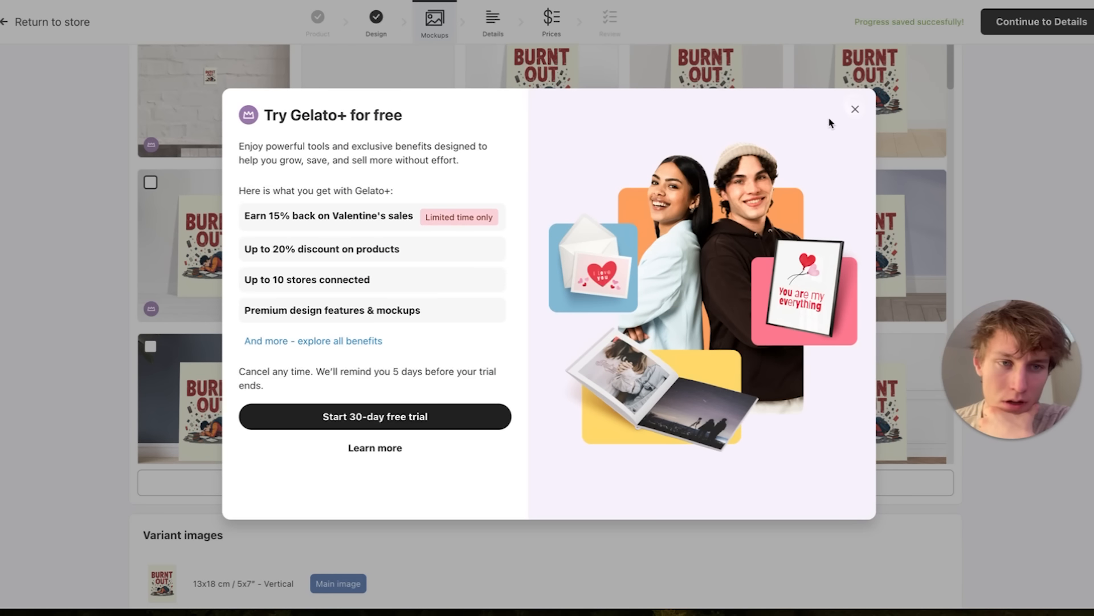
pyautogui.click(853, 111)
# Filter the mockups by Premium to compare them, and switch the filter to Free.
pyautogui.scroll(2, 548, 239)
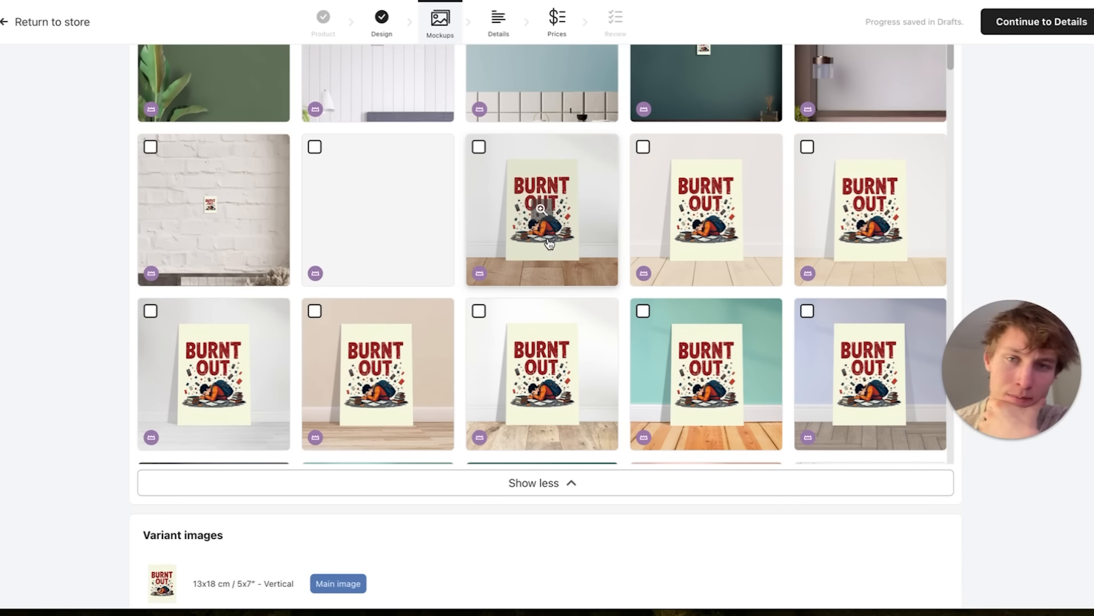
pyautogui.scroll(5, 548, 244)
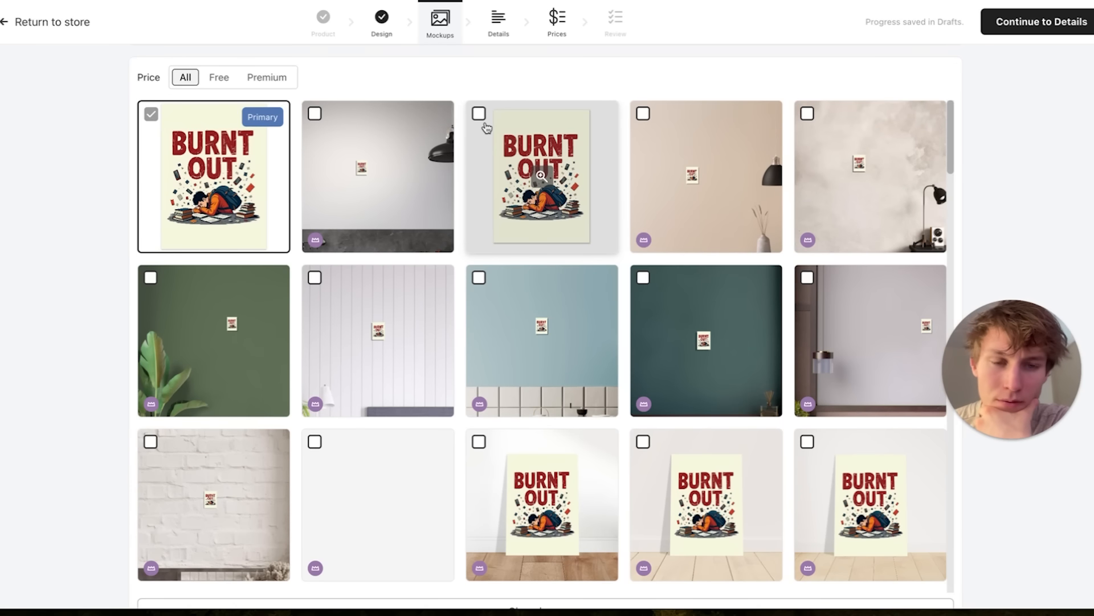
pyautogui.click(267, 77)
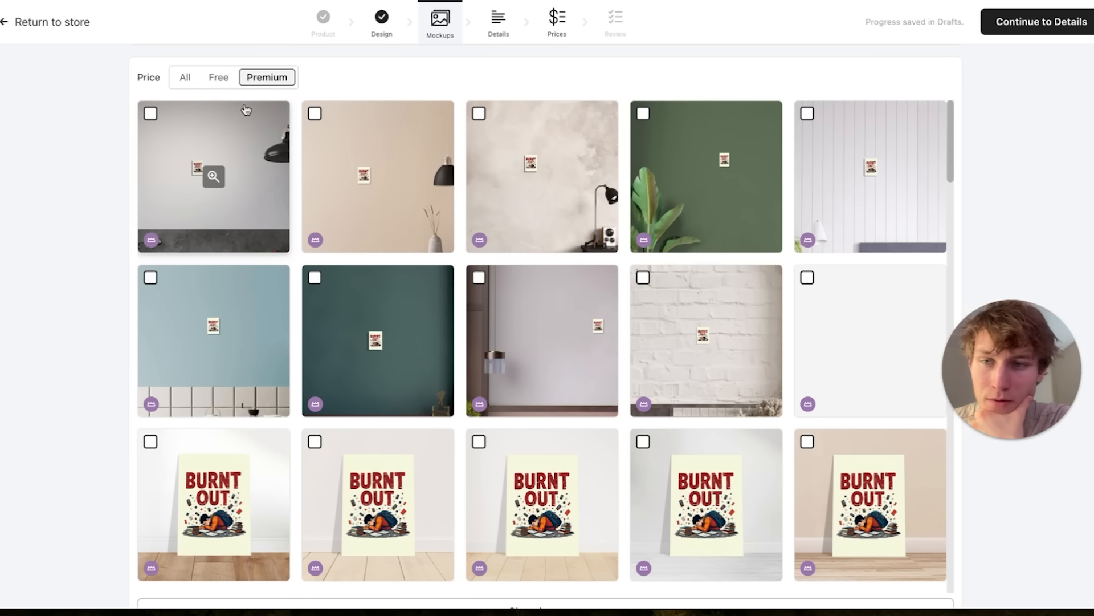
pyautogui.click(219, 76)
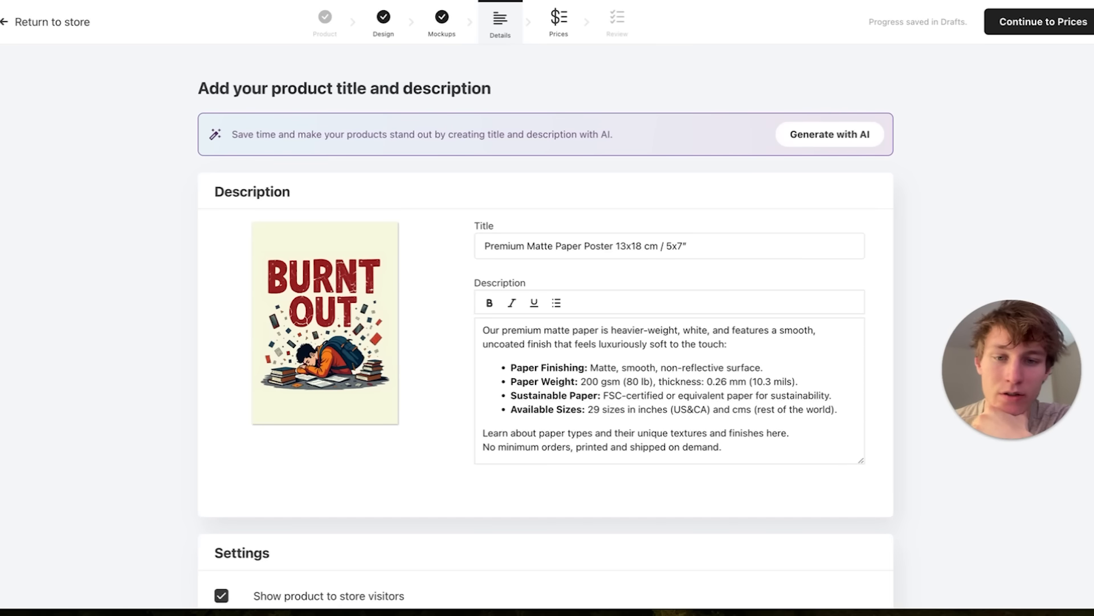
# Continue to the product details and examine the default description's paper finishing, weight, sustainability and size information.
pyautogui.scroll(-2, 452, 333)
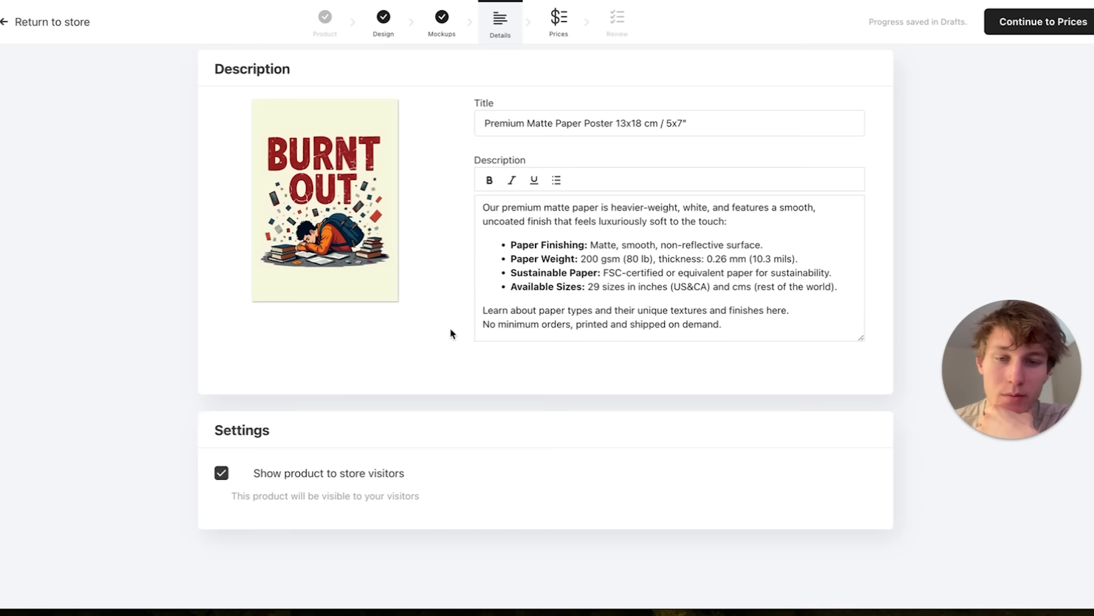
pyautogui.scroll(1, 452, 334)
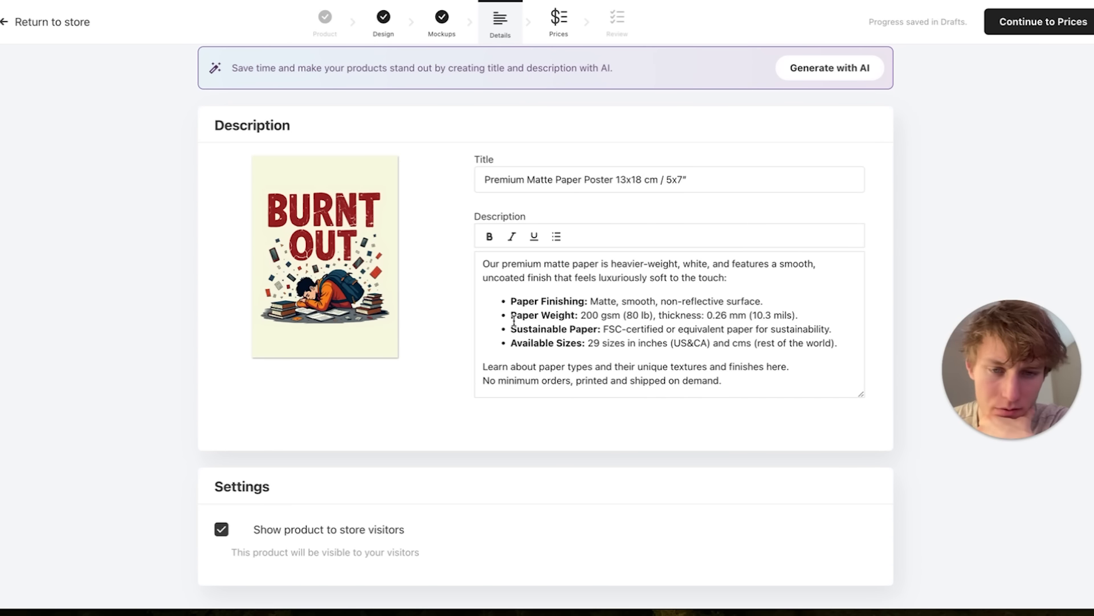
pyautogui.click(481, 279)
pyautogui.hotkey('ctrl', 'a')
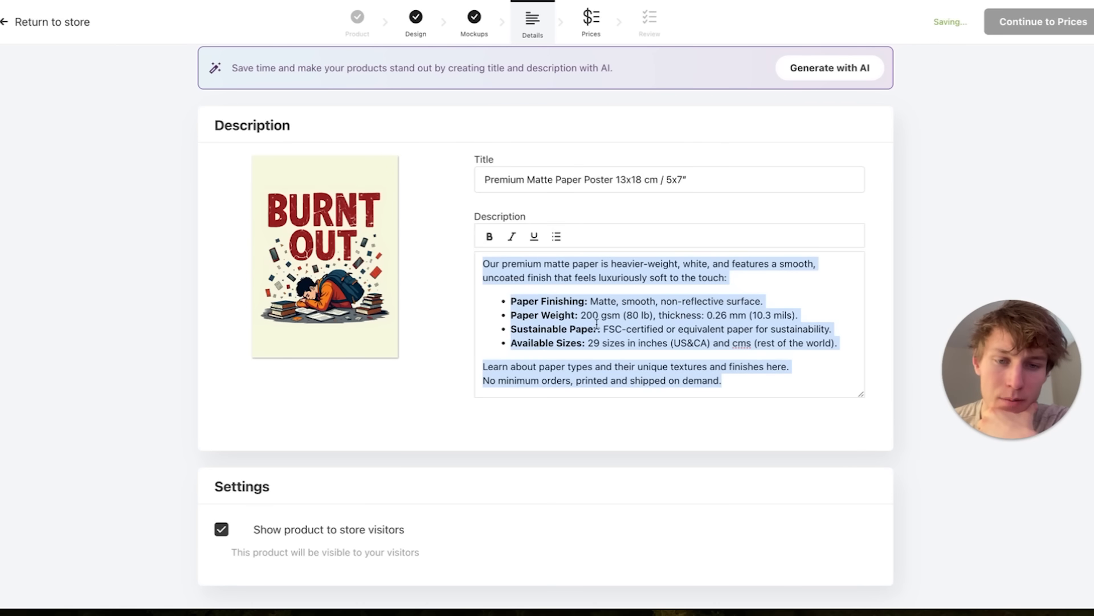
pyautogui.click(564, 301)
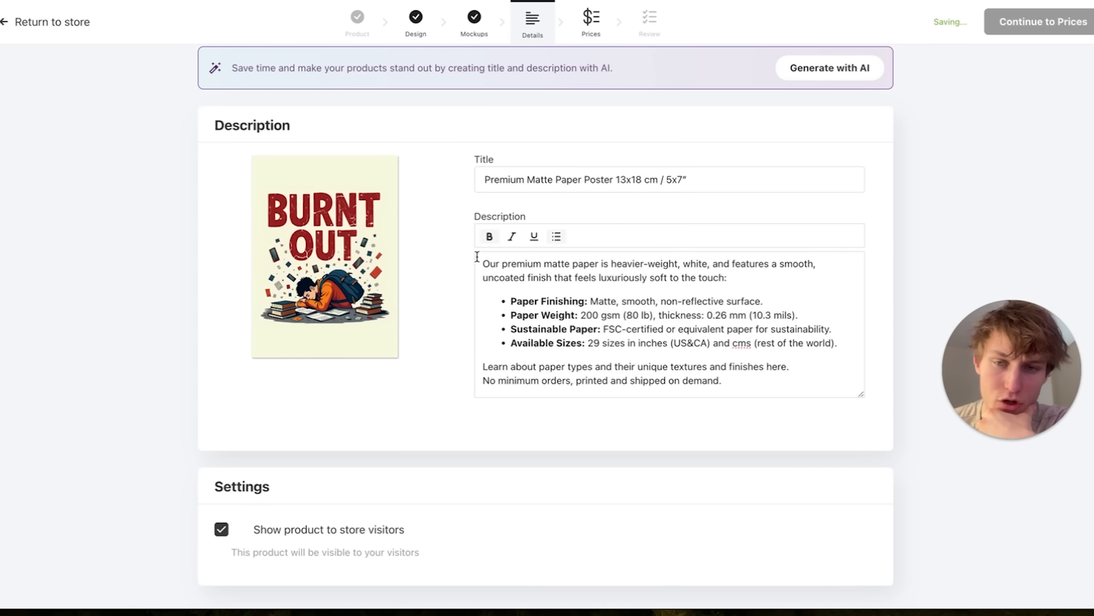
pyautogui.moveTo(472, 223); pyautogui.dragTo(559, 222)
pyautogui.click(550, 303)
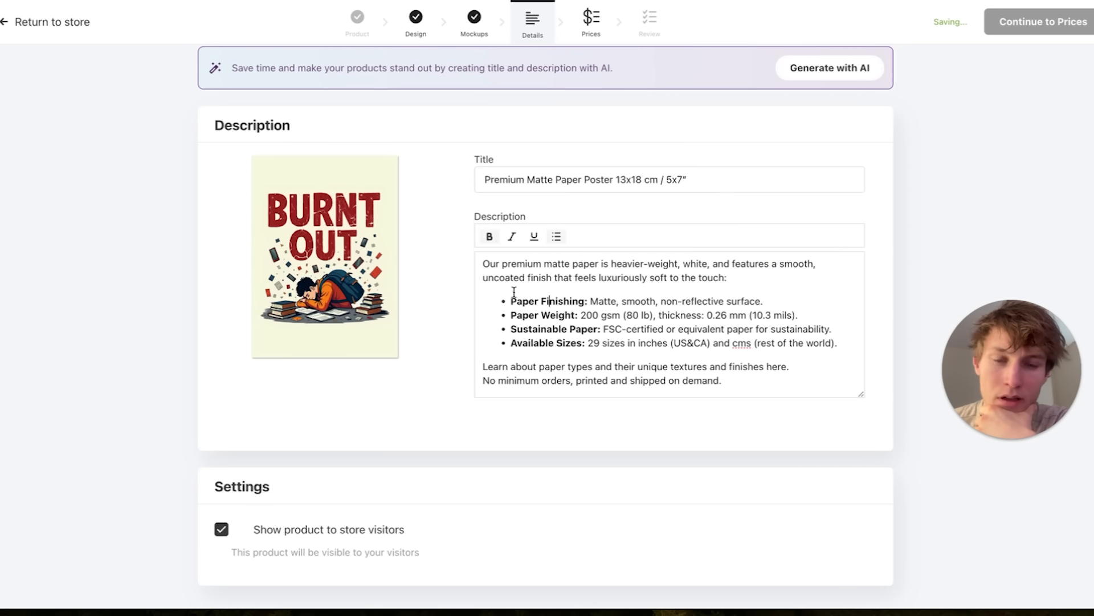
pyautogui.moveTo(510, 303); pyautogui.dragTo(798, 359)
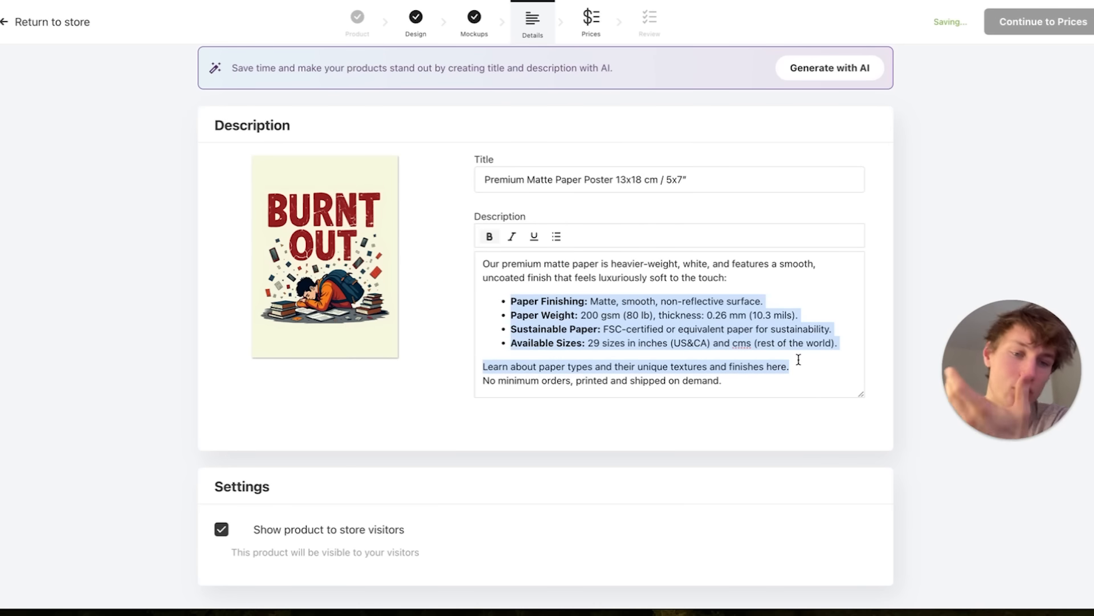
pyautogui.click(659, 338)
pyautogui.moveTo(632, 363); pyautogui.dragTo(539, 365)
pyautogui.moveTo(607, 342); pyautogui.dragTo(573, 312)
pyautogui.click(576, 302)
pyautogui.click(599, 310)
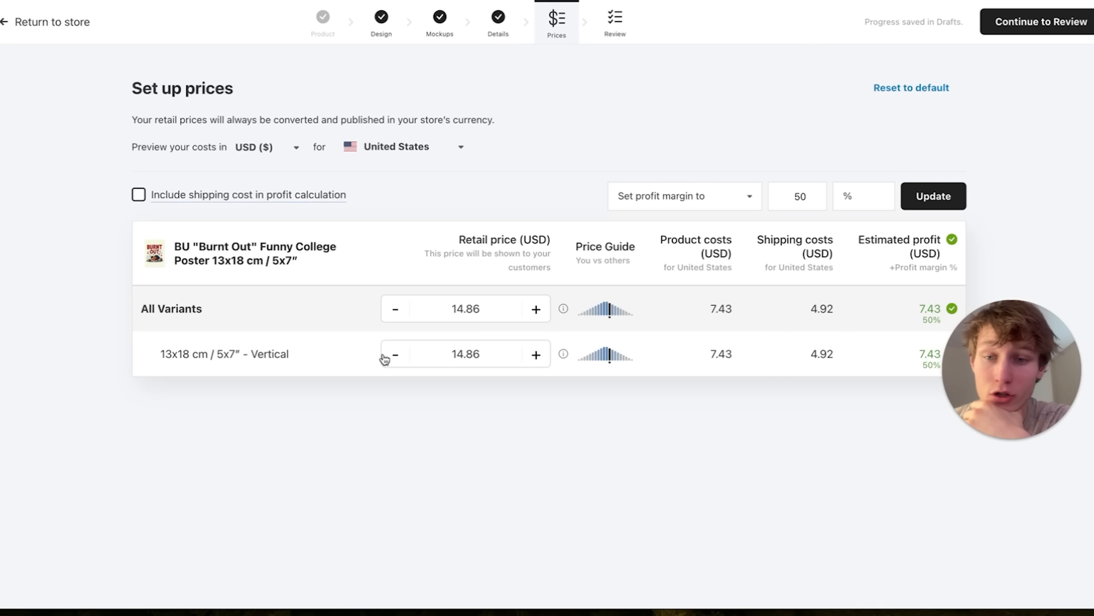
# Compare the poster's retail price and estimated profit with and without shipping cost included in the profit calculation.
pyautogui.click(139, 194)
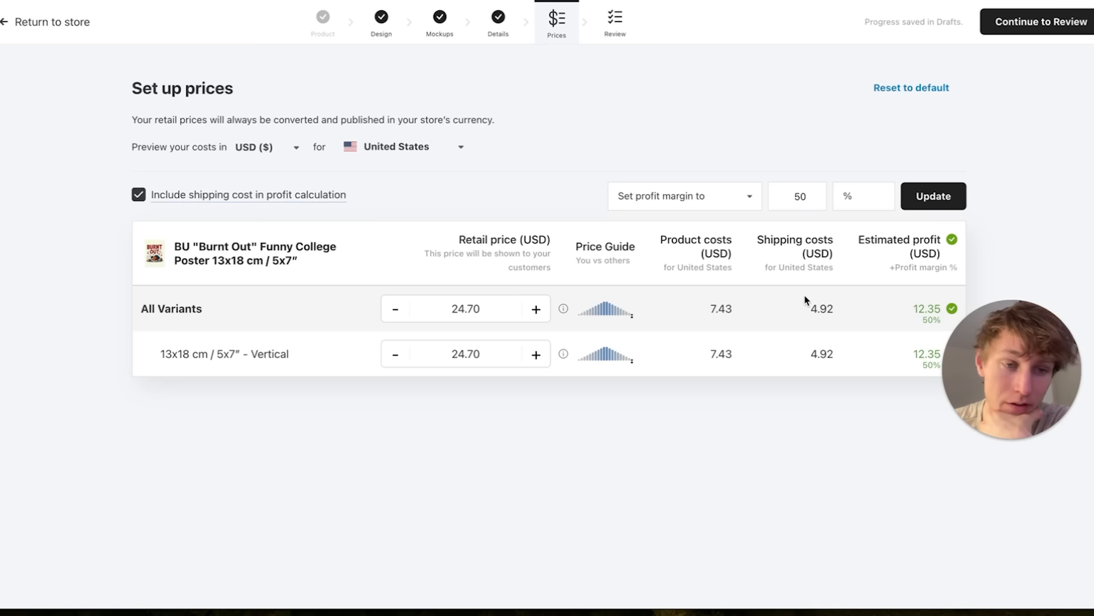
pyautogui.click(139, 194)
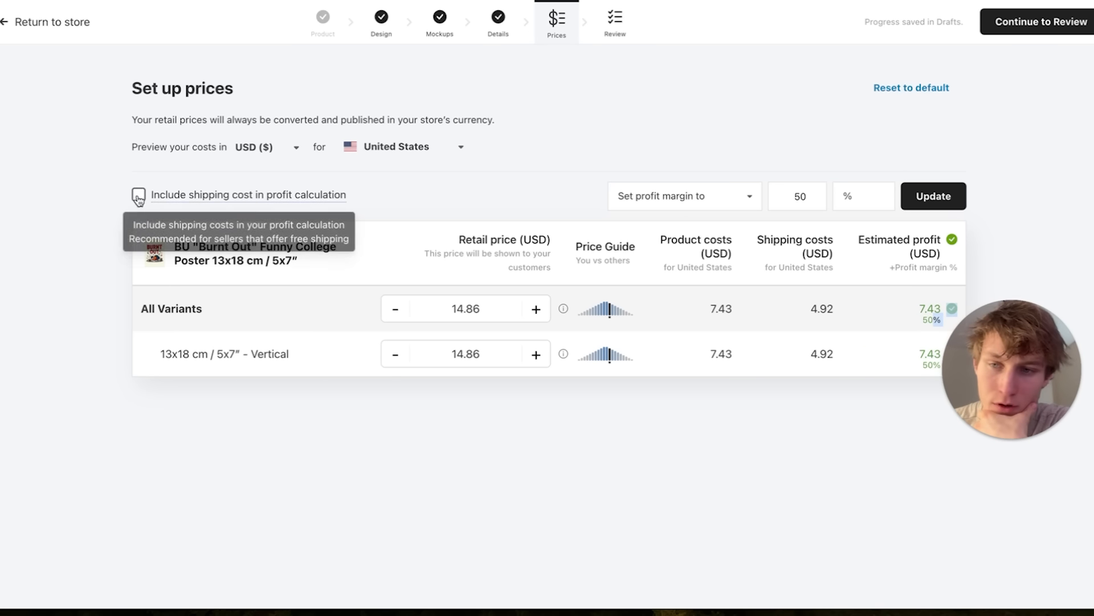
pyautogui.click(138, 197)
pyautogui.doubleClick(912, 311)
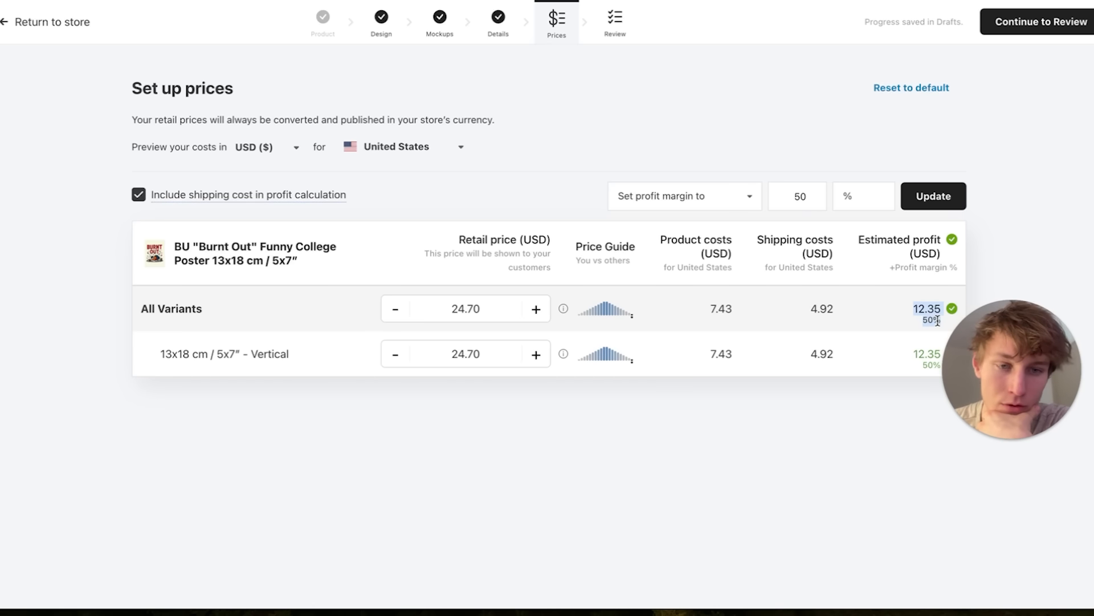
pyautogui.click(138, 196)
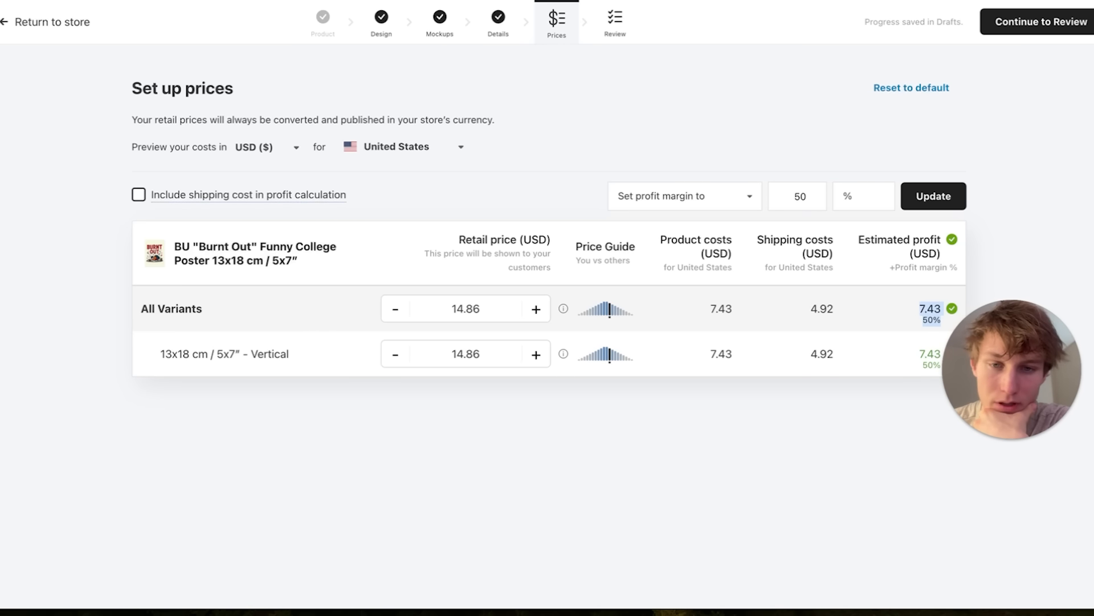
pyautogui.click(138, 195)
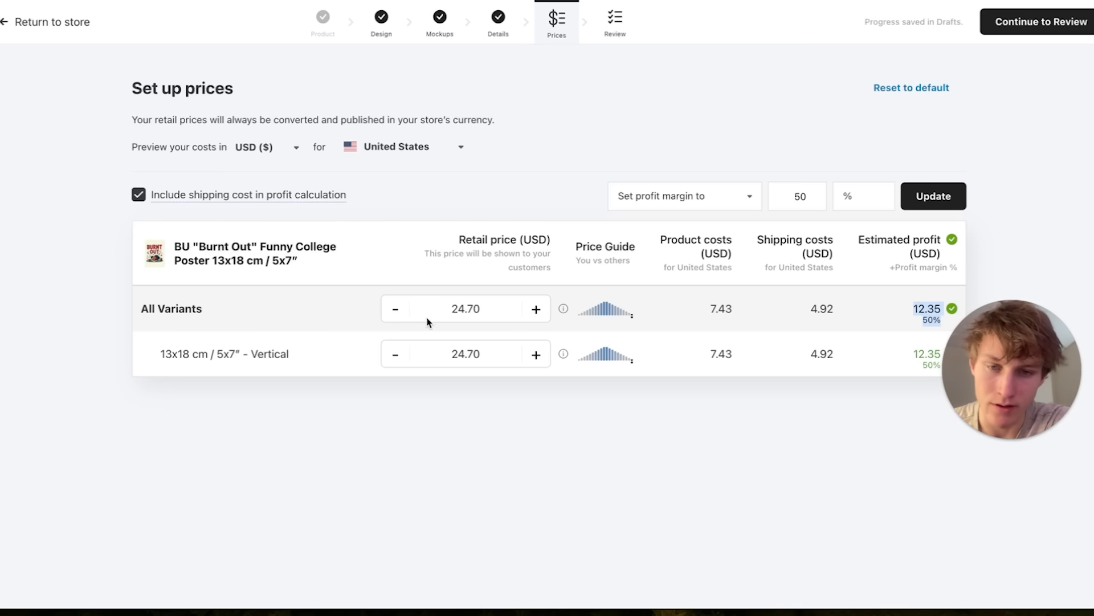
# Exclude shipping cost from the profit calculation and set the 13x18 cm / 5x7" Vertical variant's retail price to 8.50 USD.
pyautogui.moveTo(451, 318); pyautogui.dragTo(485, 318)
pyautogui.click(477, 311)
pyautogui.click(138, 195)
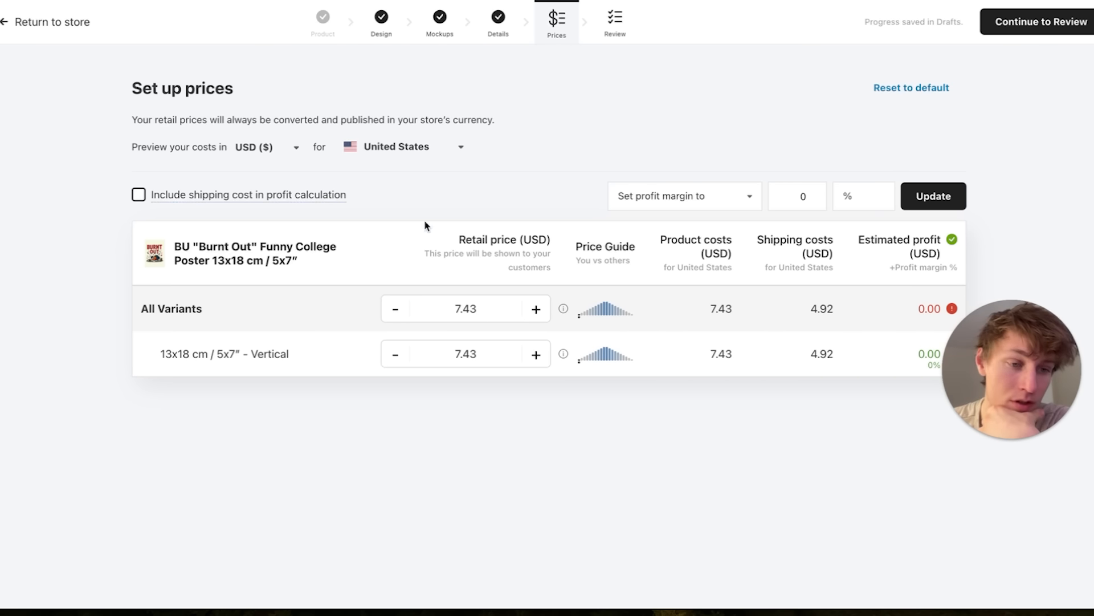
pyautogui.click(484, 309)
pyautogui.click(488, 354)
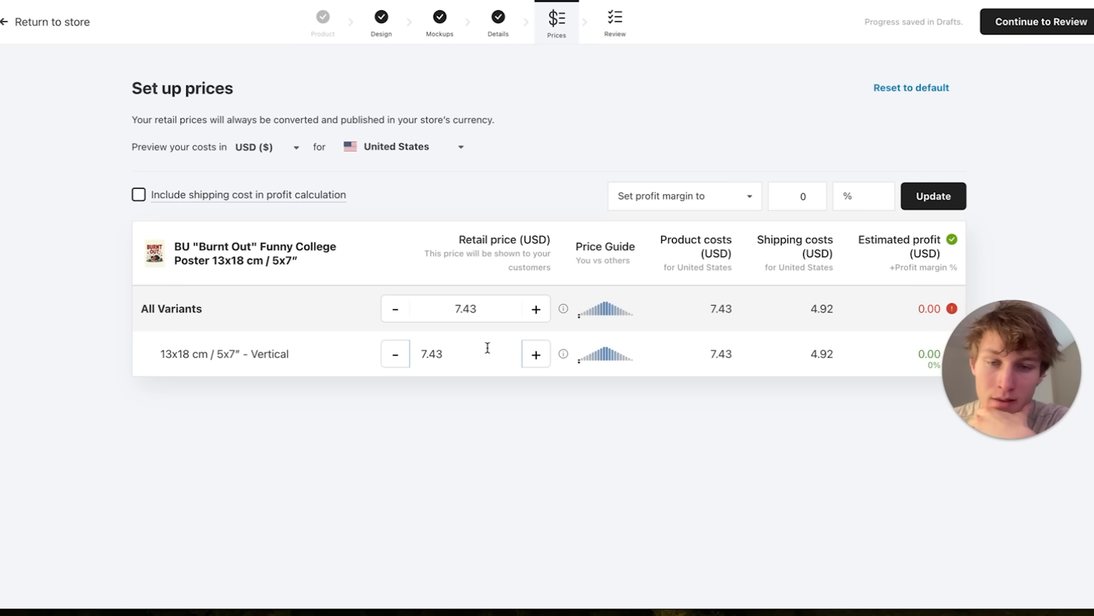
pyautogui.moveTo(488, 348); pyautogui.dragTo(398, 356)
pyautogui.write('8.5')
pyautogui.click(399, 475)
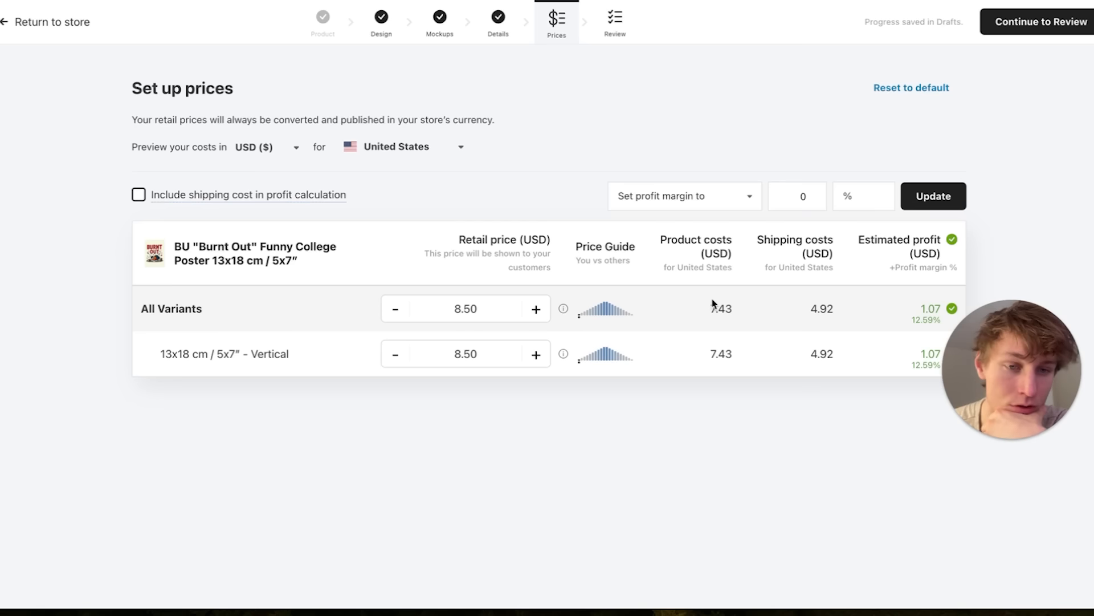
# Check the vertical variant's shipping and product costs for the United States.
pyautogui.doubleClick(824, 350)
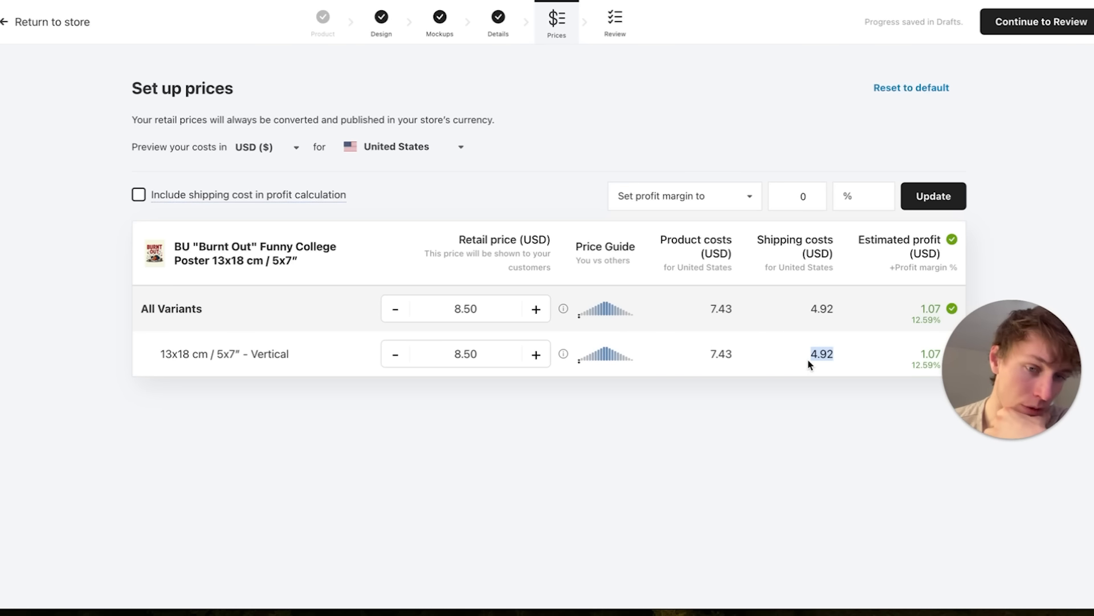
pyautogui.doubleClick(714, 351)
pyautogui.click(732, 399)
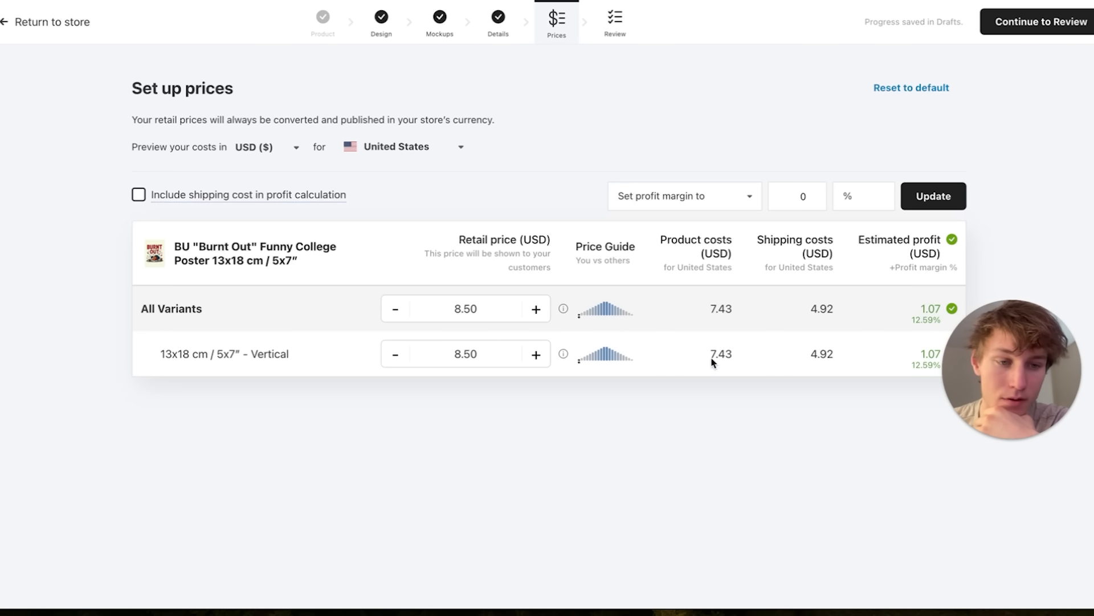